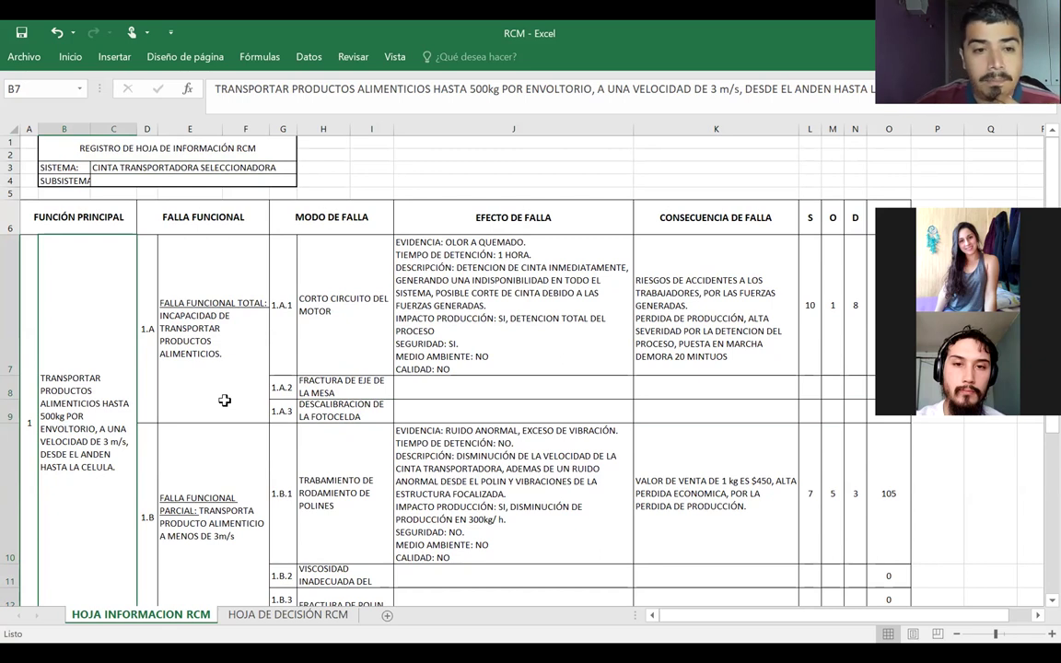
Review the descriptions of total functional failure 1.A and partial functional failure 1.B in the RCM information sheet
left_click(224, 400)
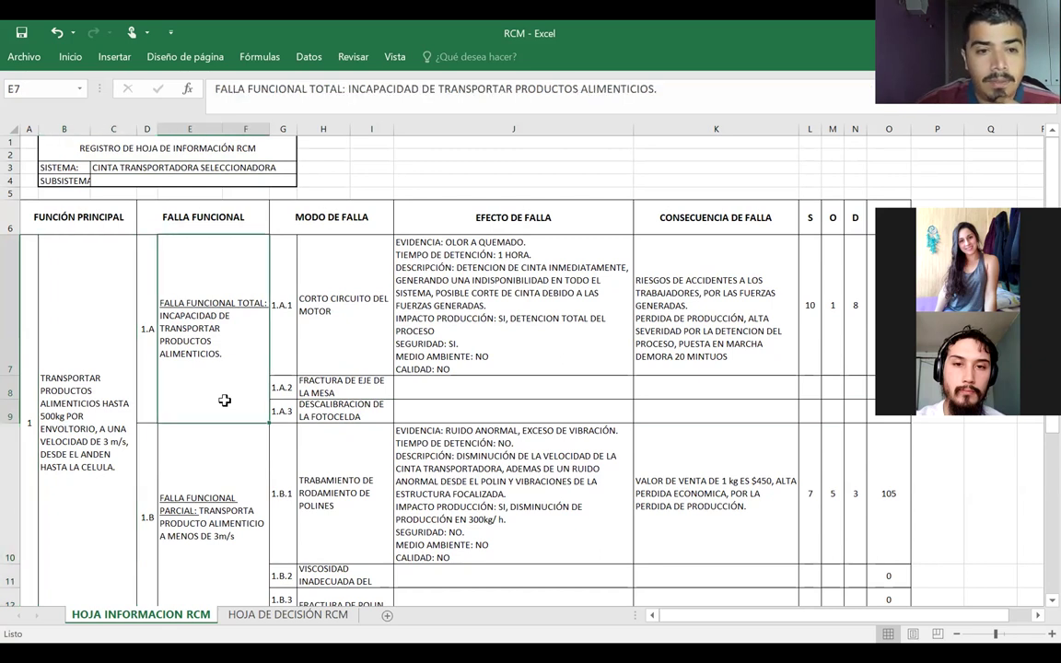
left_click(138, 342)
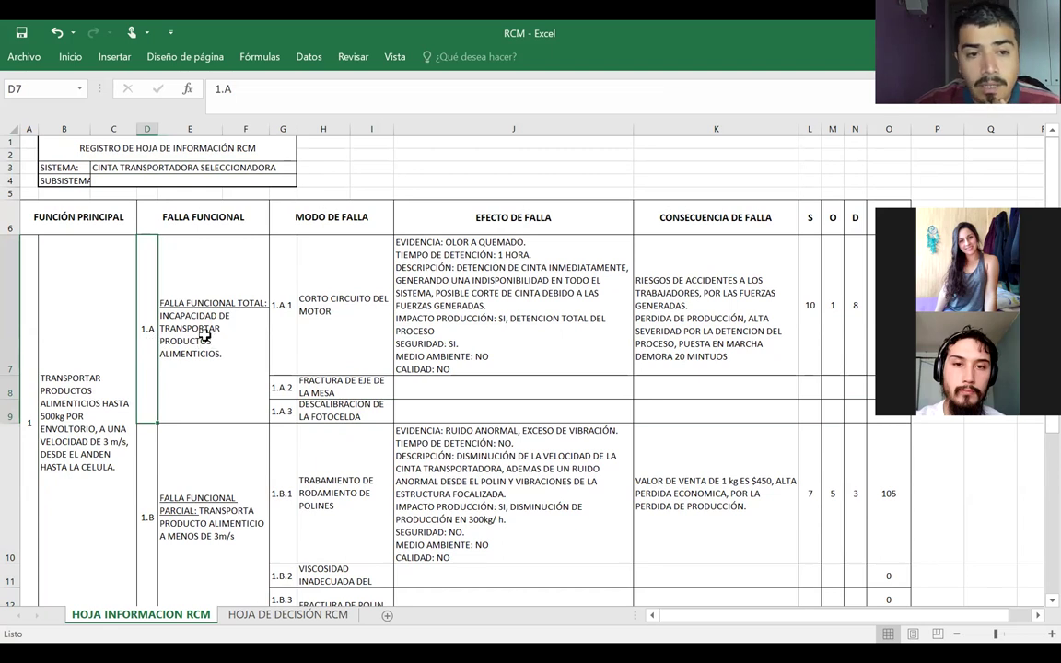
left_click(205, 332)
double_click(237, 353)
left_click_drag(236, 352, 152, 308)
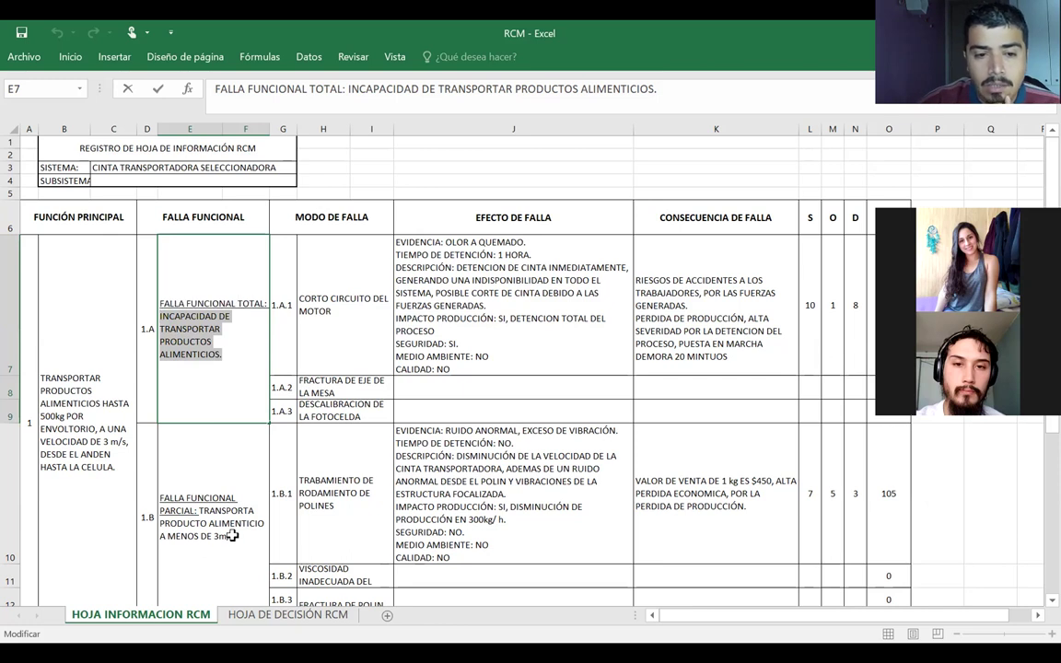
left_click(209, 480)
double_click(250, 537)
left_click_drag(251, 537, 202, 509)
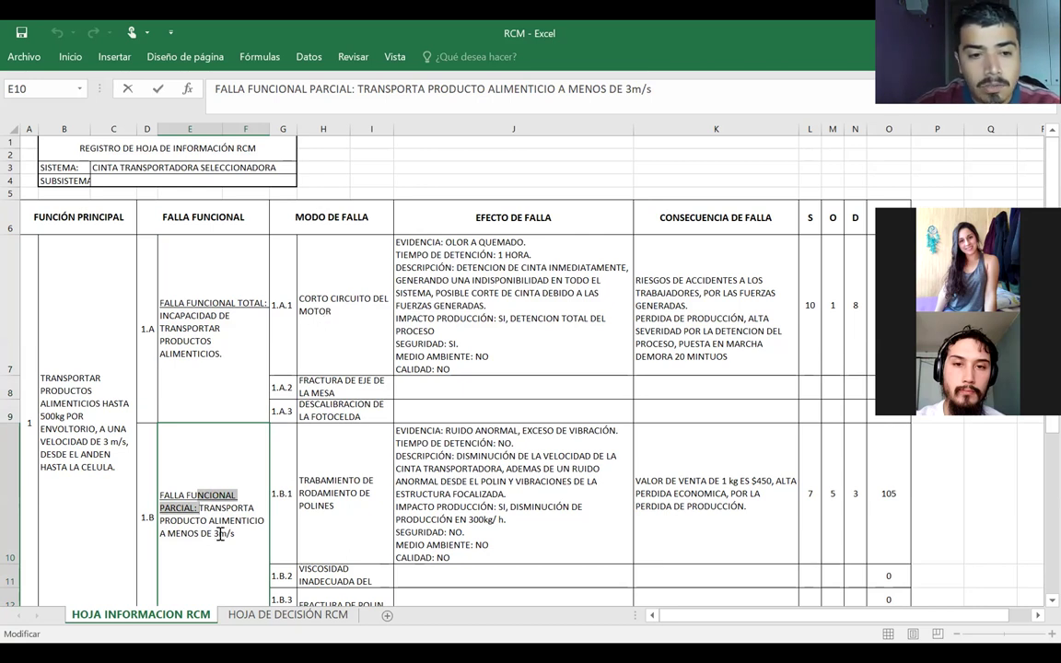
Change the speed to 300 m/s in the main function and to 270 m/s in partial functional failure 1.B
double_click(116, 438)
type("00")
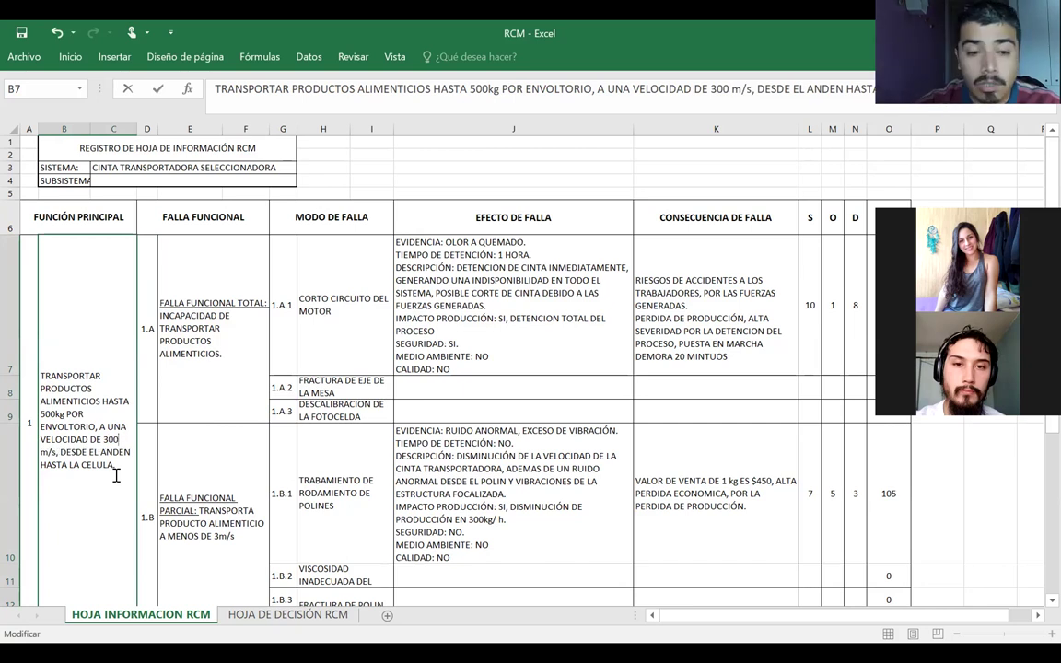
double_click(216, 537)
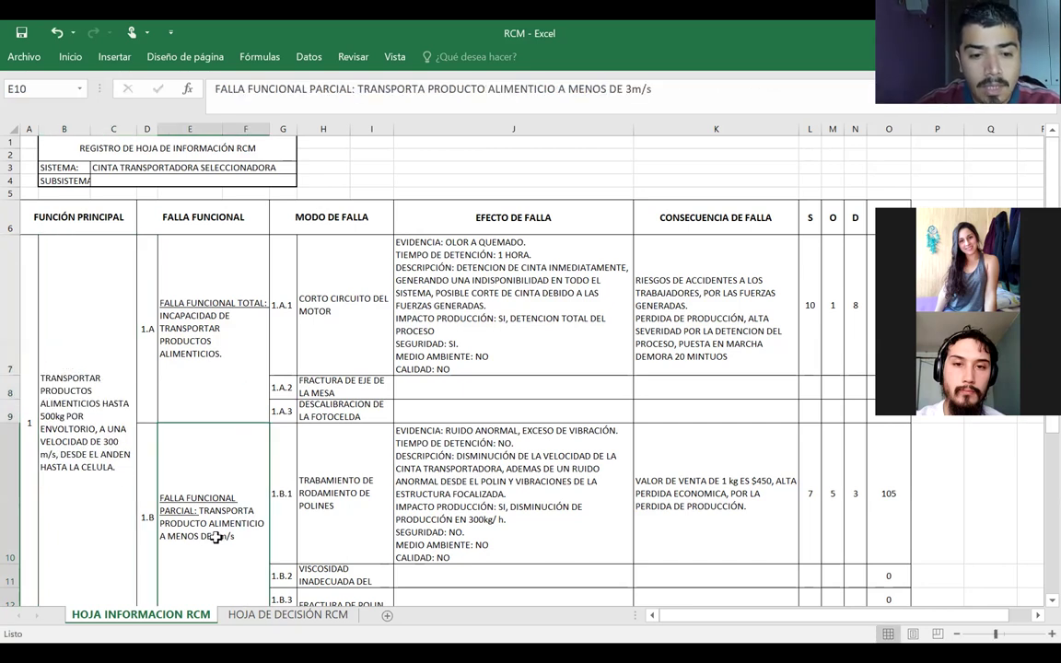
left_click(217, 537)
key("BackSpace")
type("270")
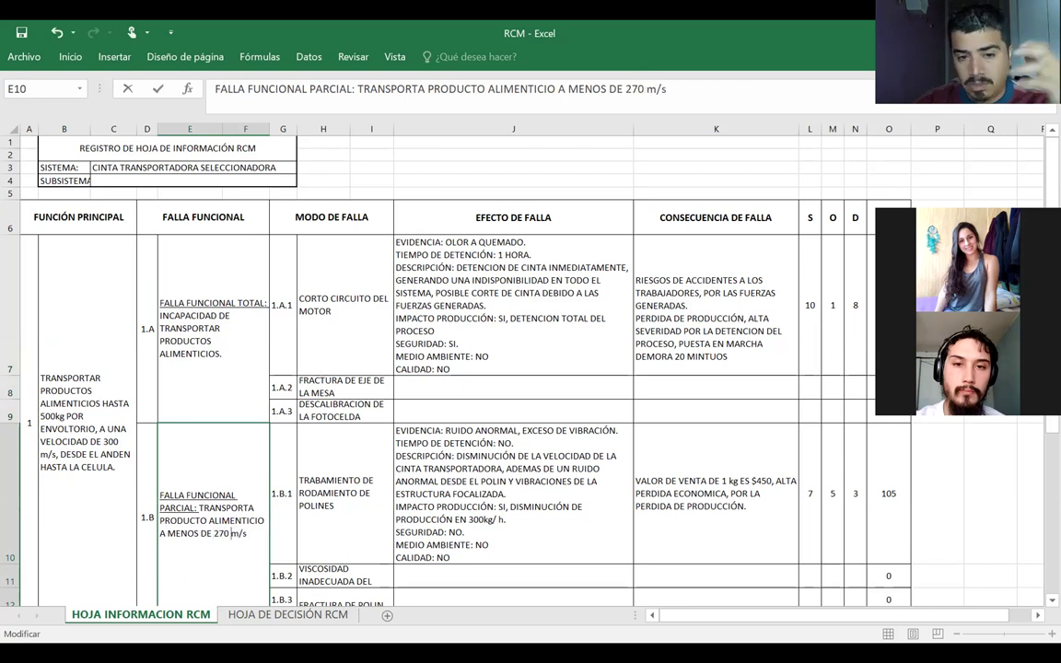
Undo the speed edits in the partial functional failure and main function cells
key("ctrl+z")
key("ctrl+y")
key("ctrl+z")
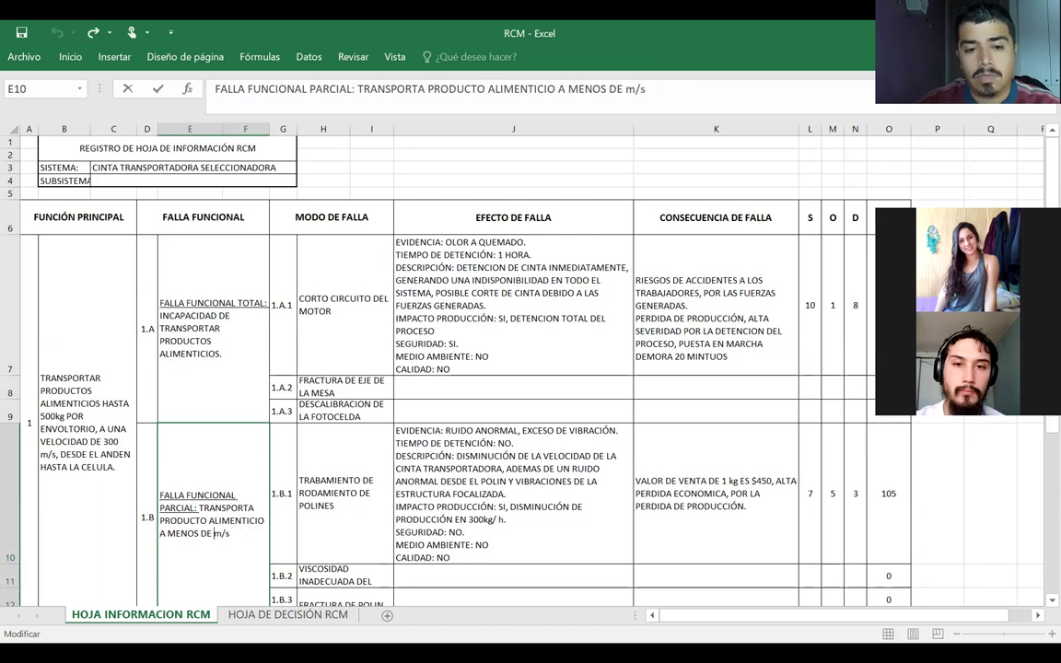
left_click(355, 524)
key("ctrl+z")
key("ctrl+z")
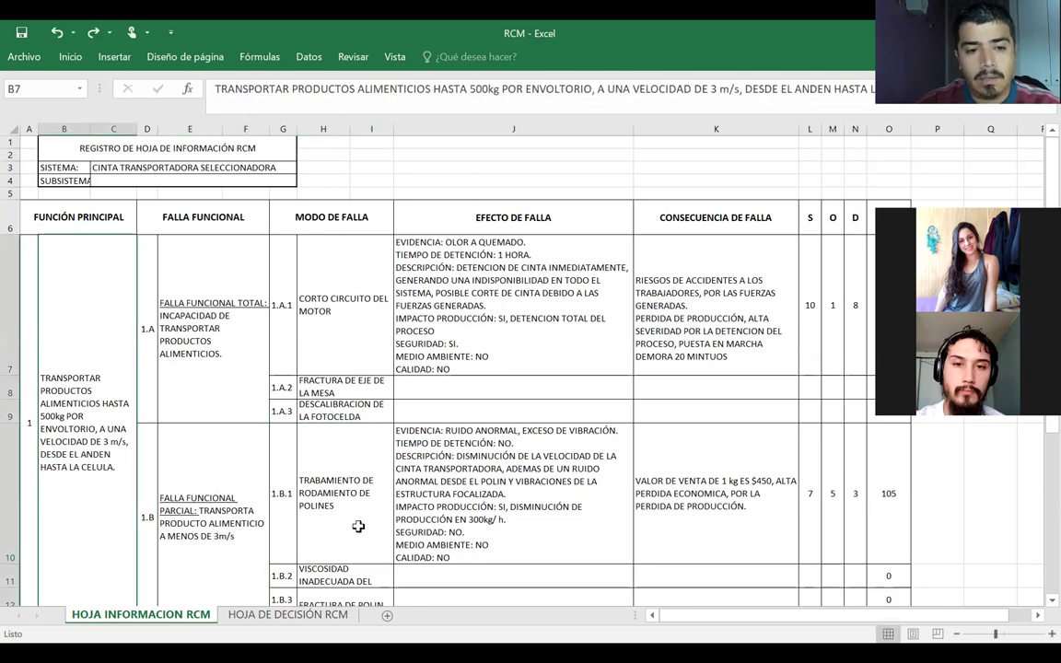
Review failure modes 1.A.1 to 1.A.3 listed under the total functional failure
left_click(359, 526)
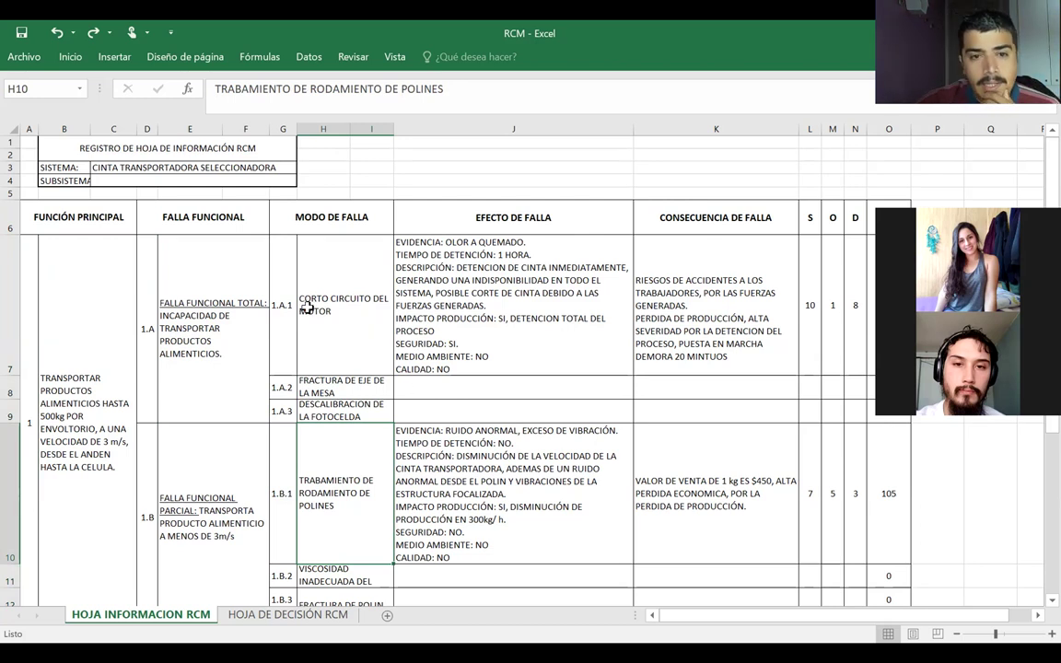
left_click(236, 299)
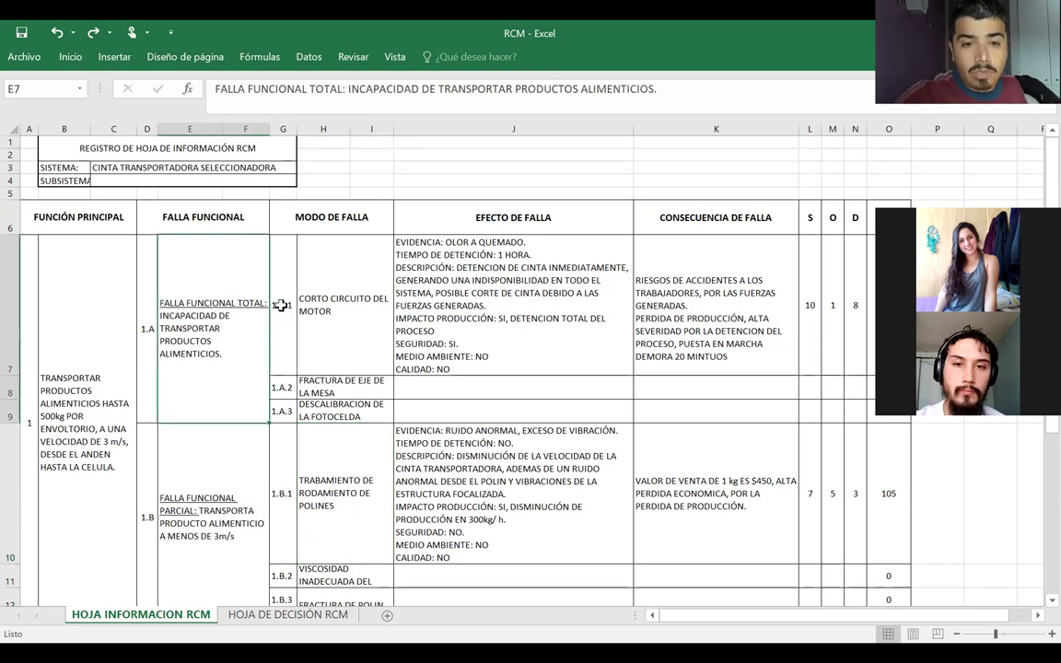
left_click(281, 302)
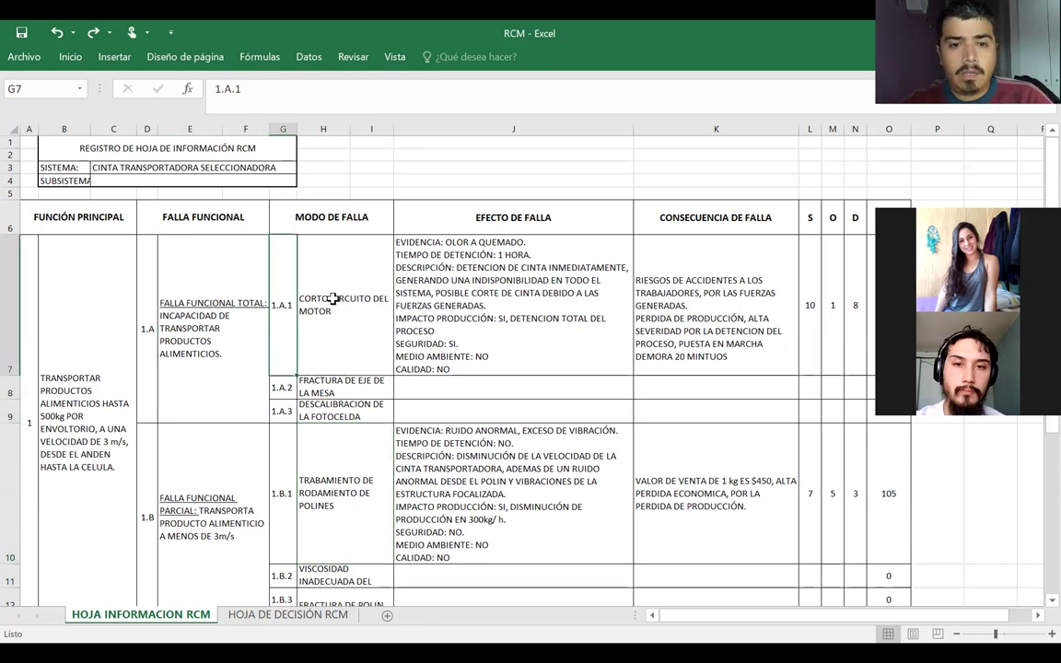
left_click(302, 273)
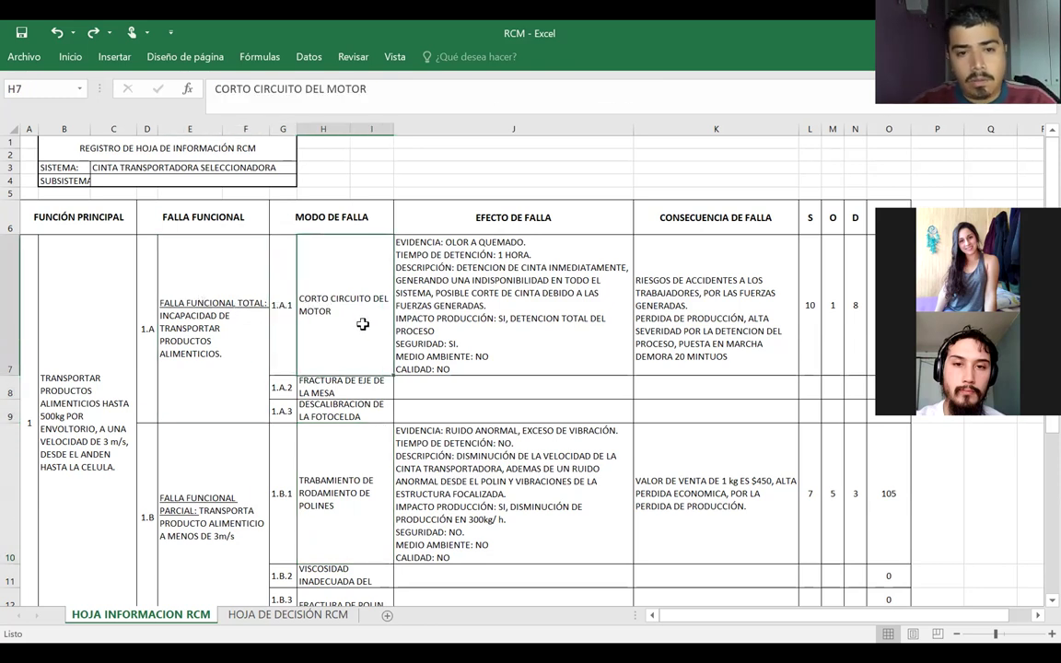
left_click(341, 383)
left_click_drag(334, 416, 296, 328)
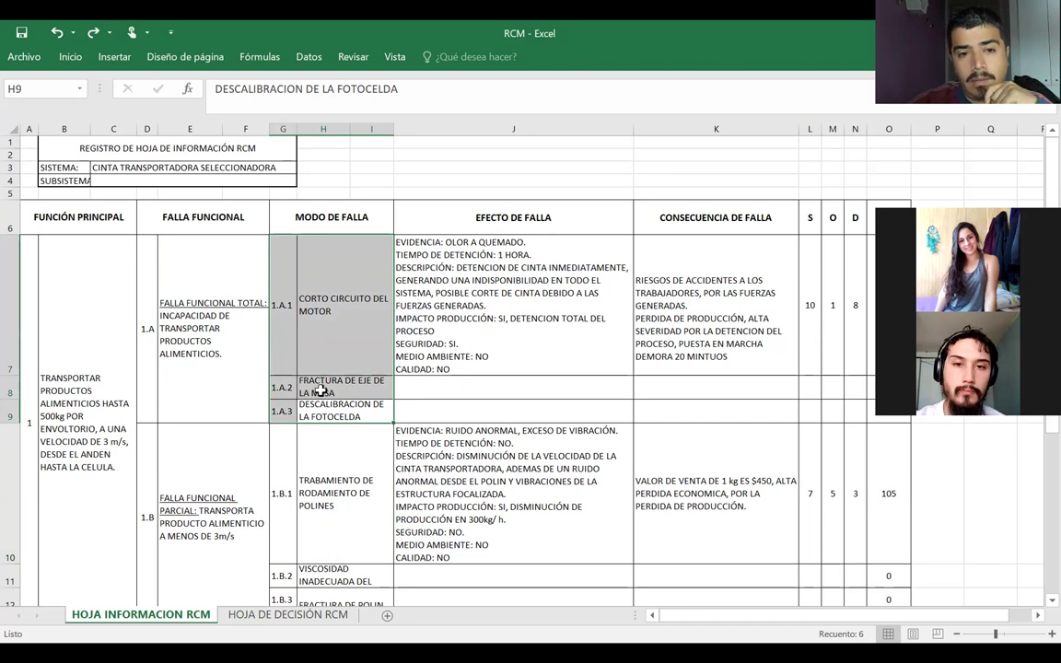
left_click(244, 334)
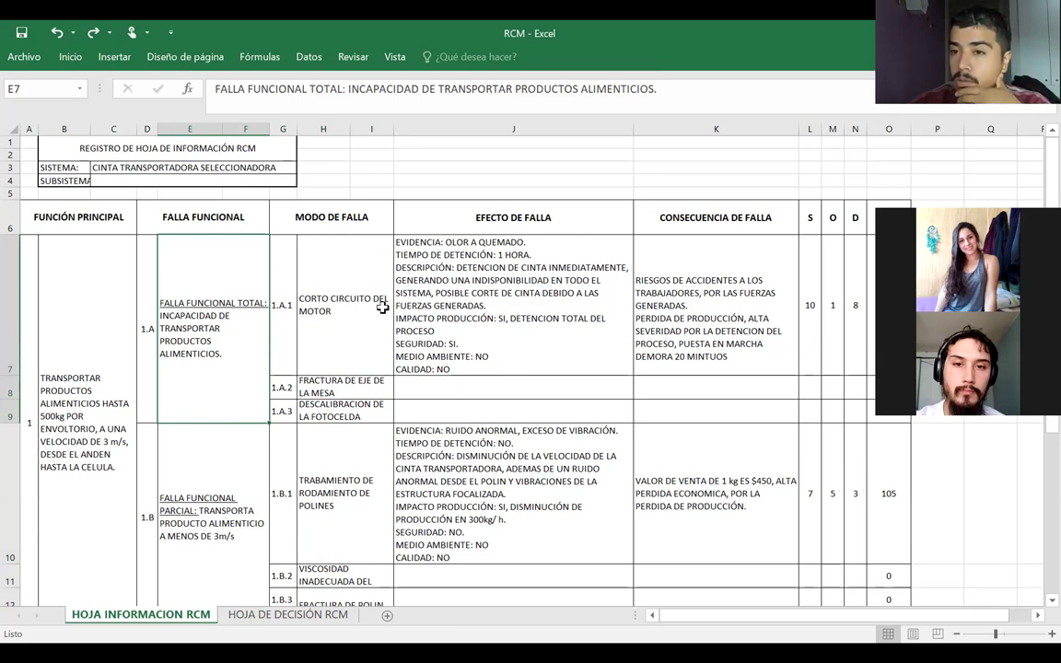
Examine the failure effect of motor short circuit 1.A.1: evidence, downtime, description, production impact, safety, environment and quality
left_click(474, 242)
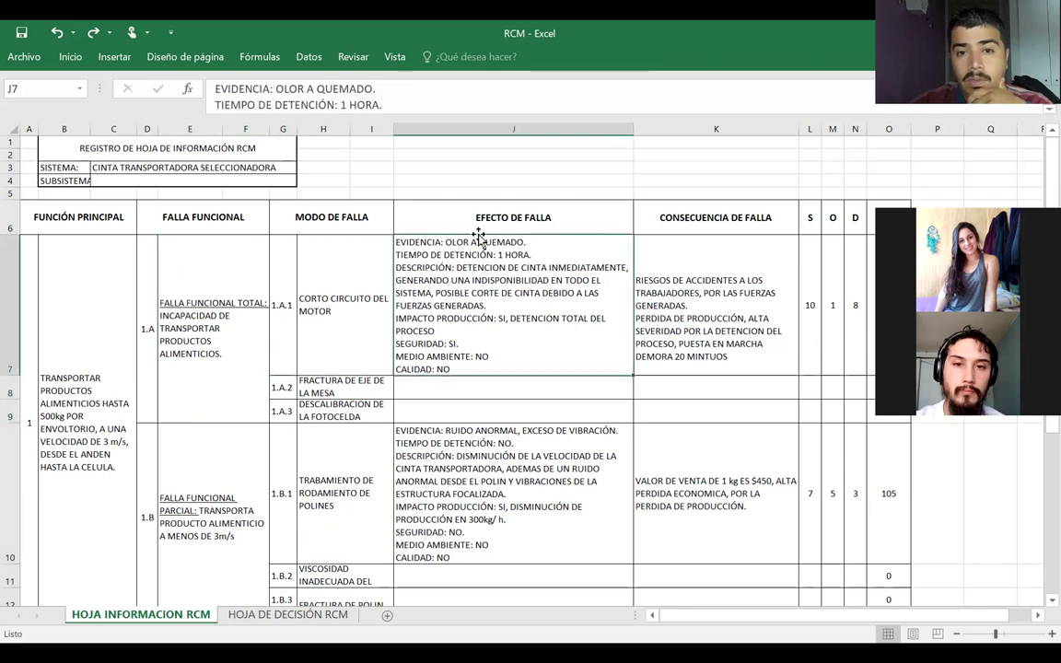
left_click(476, 228)
left_click(444, 247)
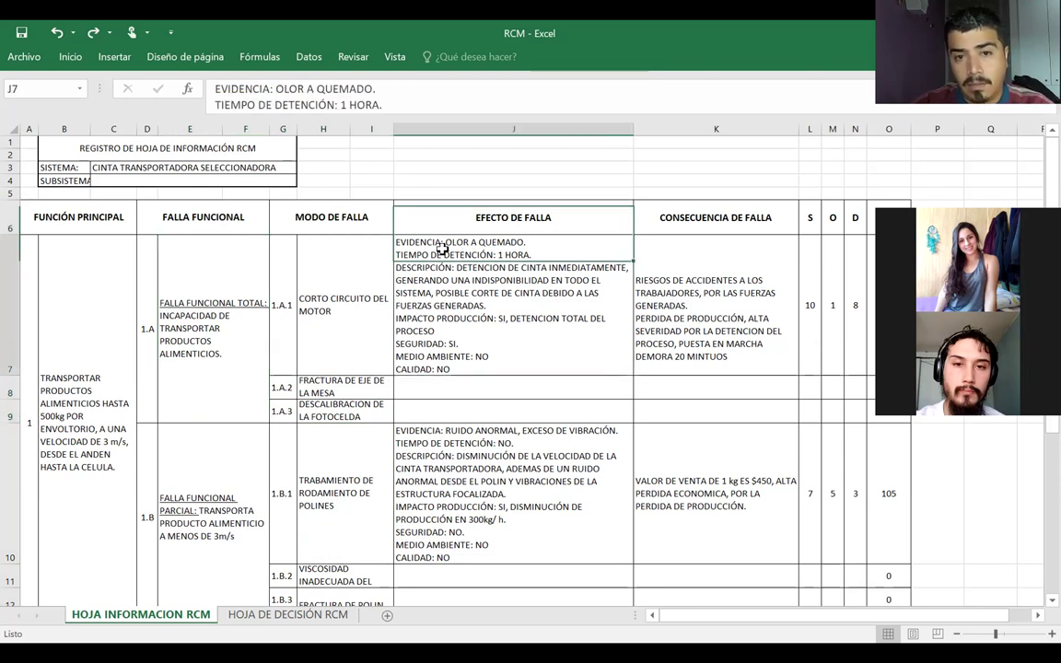
double_click(431, 244)
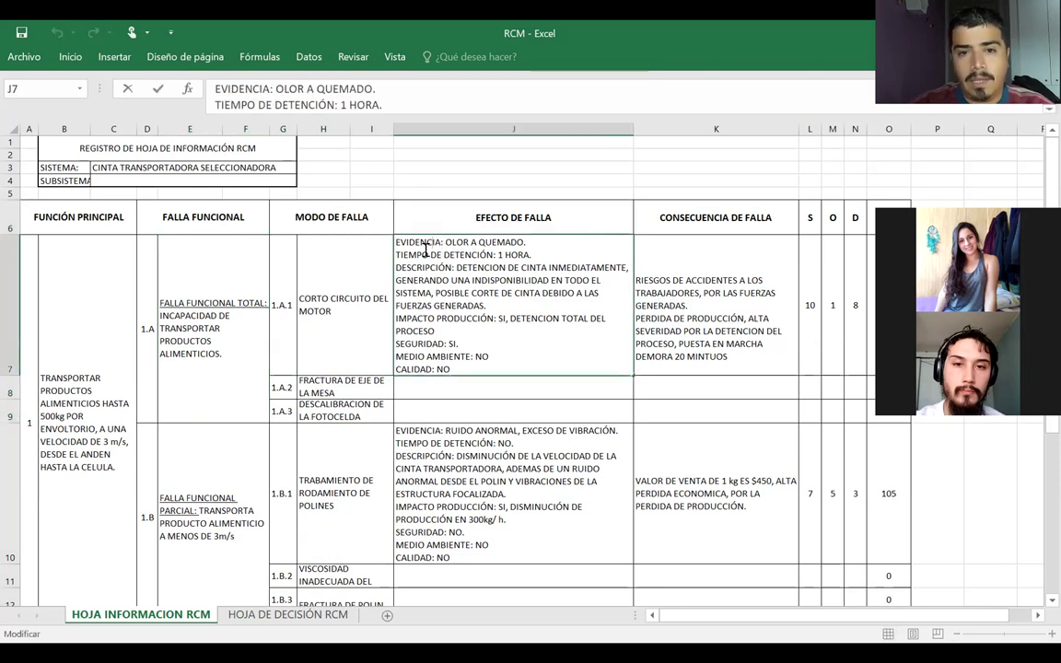
left_click_drag(498, 254, 533, 255)
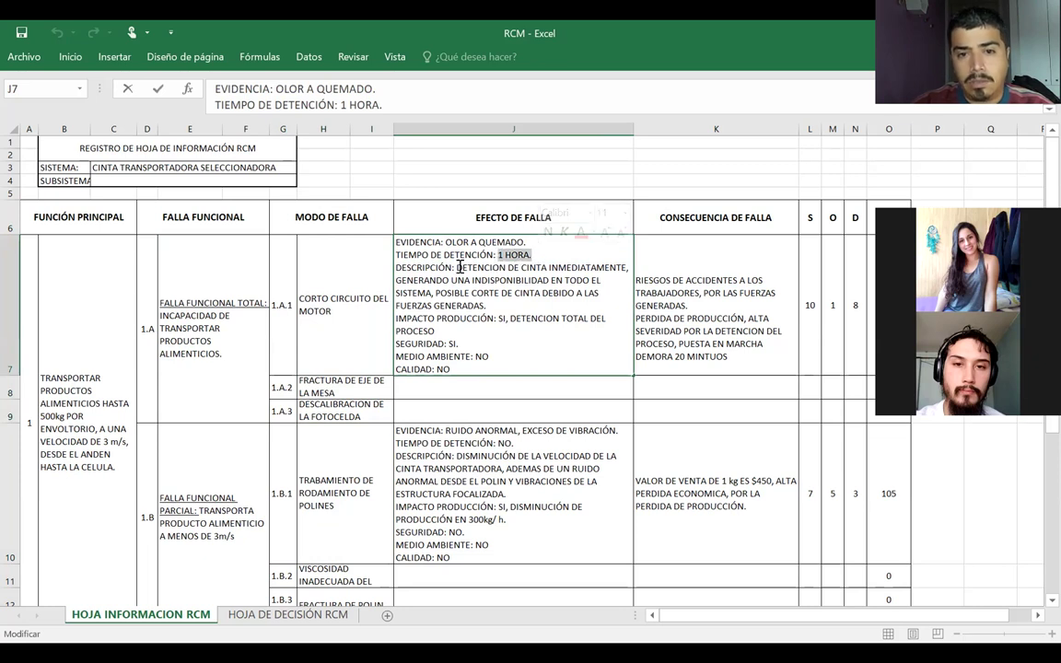
left_click_drag(410, 269, 575, 302)
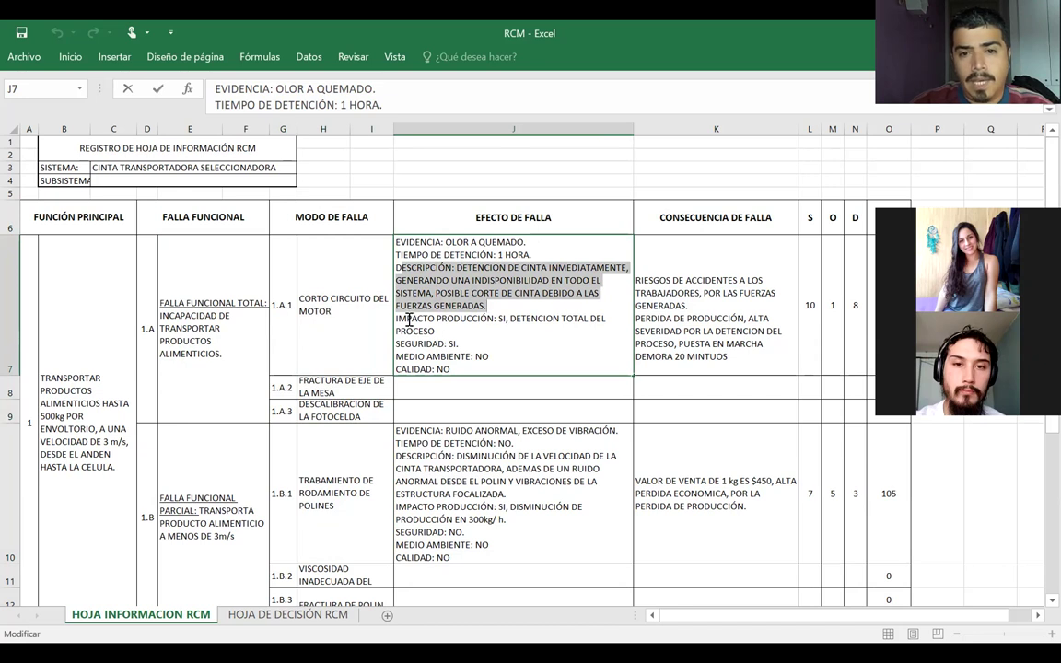
left_click_drag(412, 319, 497, 320)
left_click(498, 320)
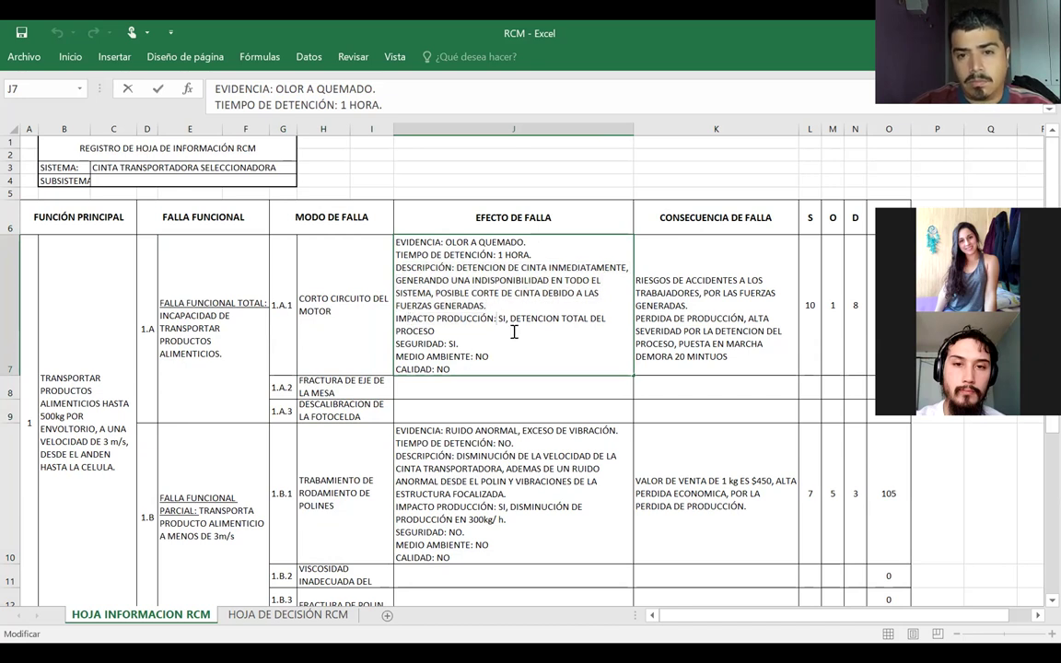
left_click_drag(459, 344, 391, 345)
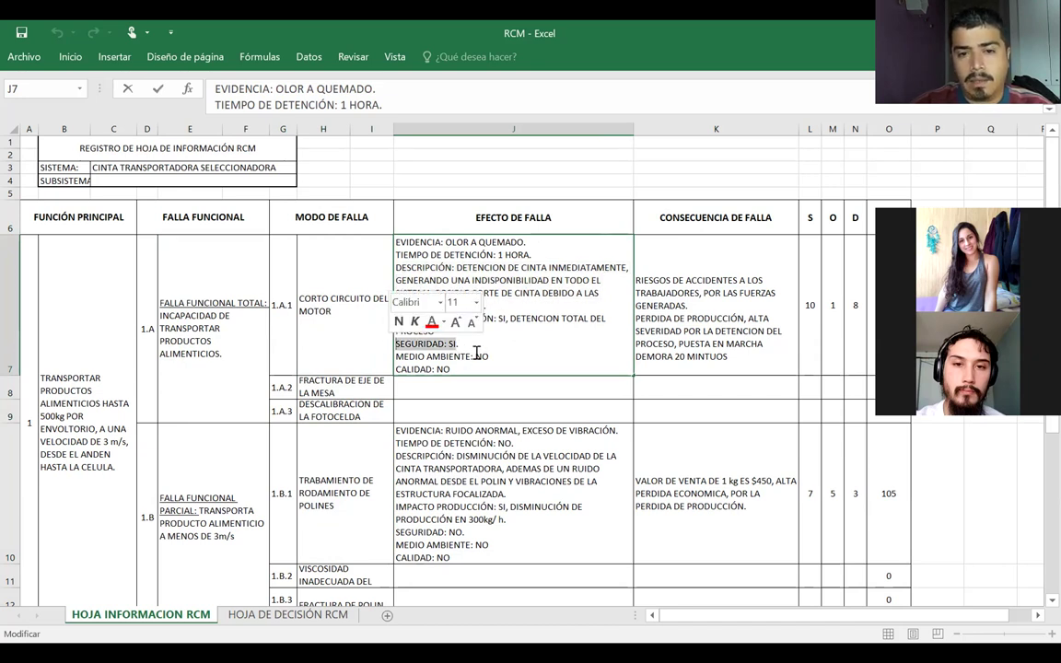
left_click_drag(489, 356, 396, 211)
left_click_drag(458, 371, 428, 368)
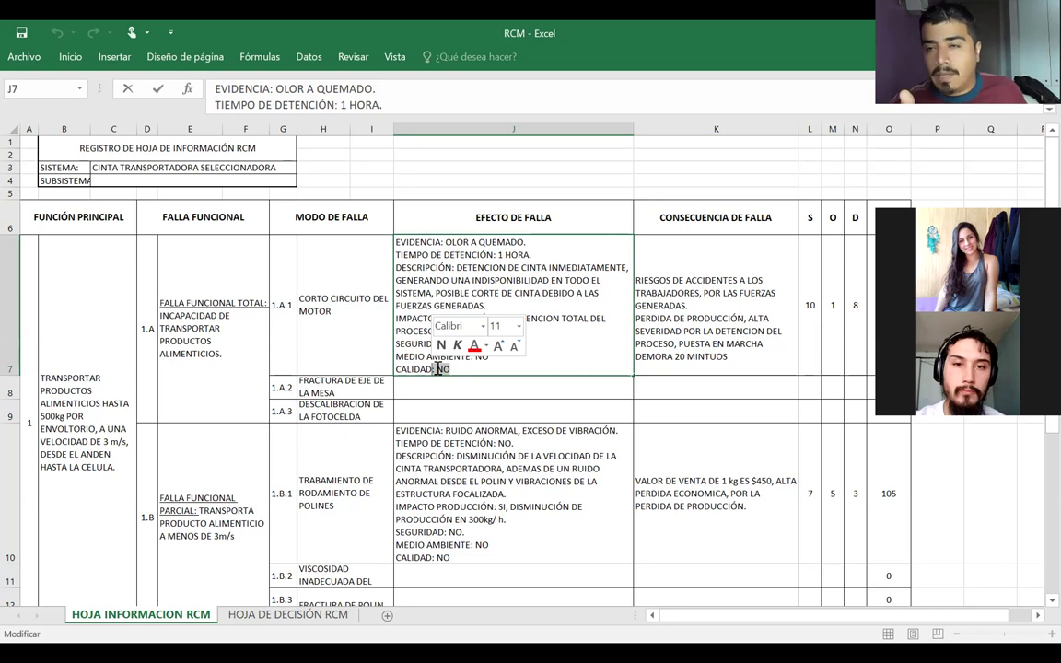
left_click_drag(431, 370, 390, 366)
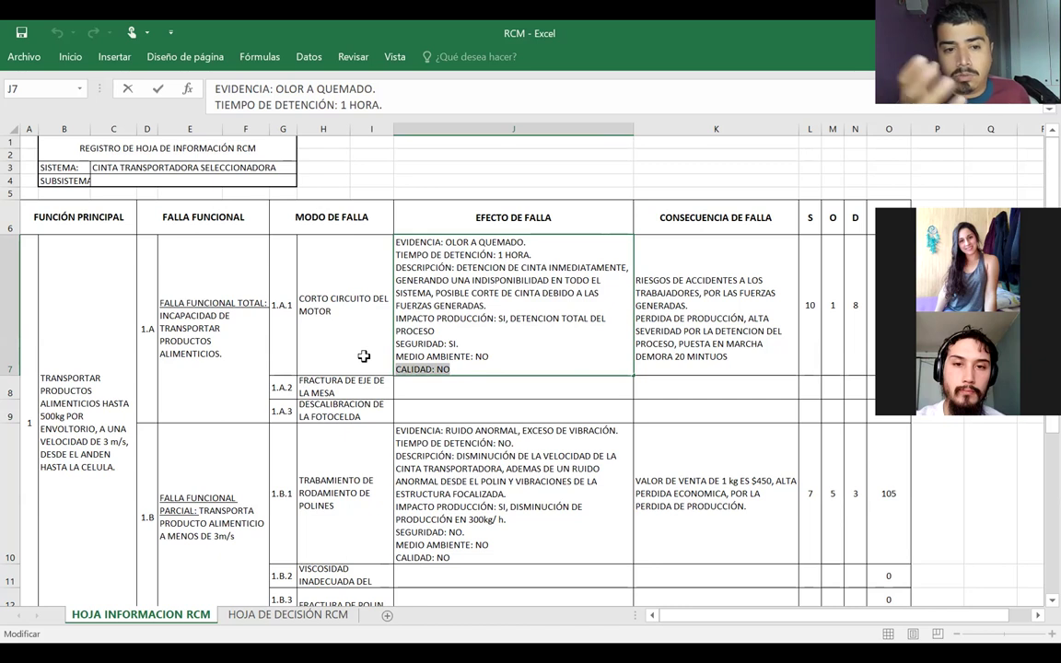
left_click(438, 330)
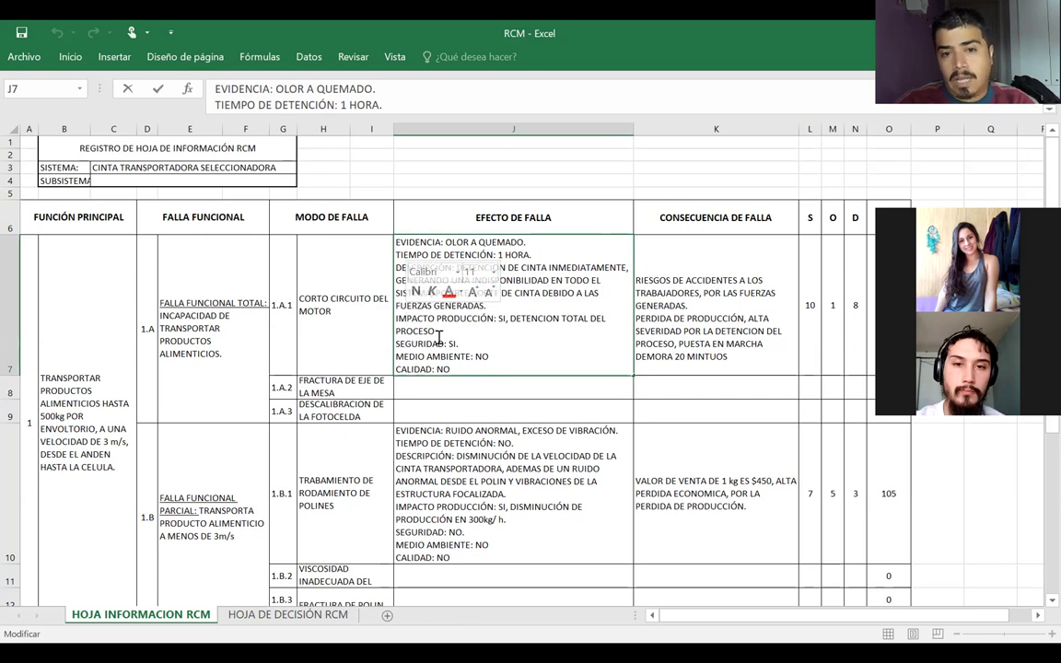
double_click(397, 330)
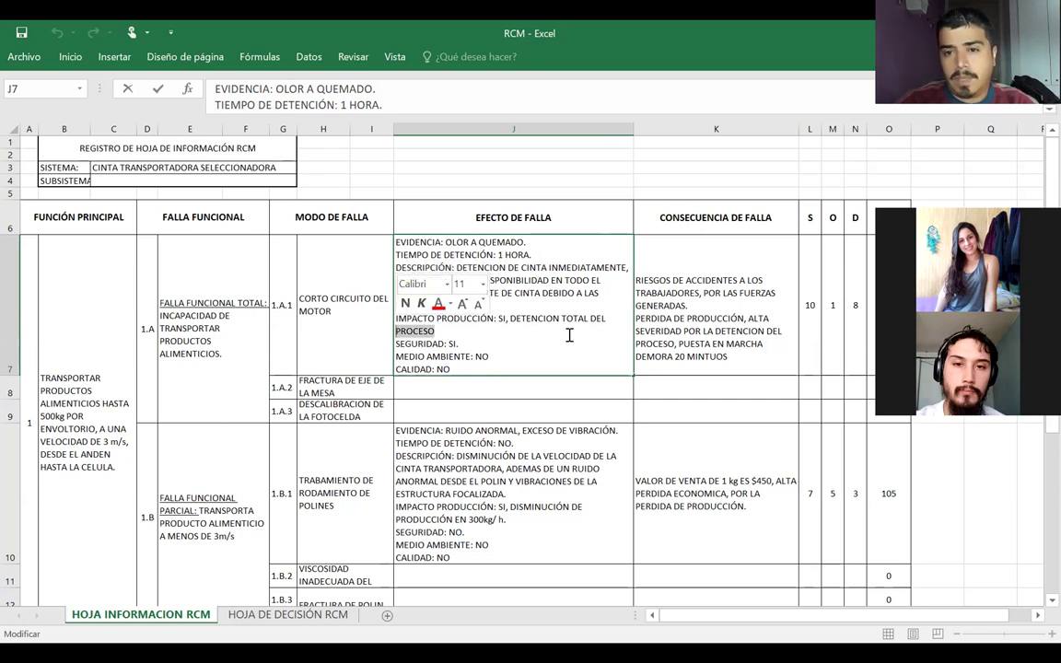
Examine the failure consequence of mode 1.A.1 and compare its restart time with the downtime in the failure effect
left_click(661, 284)
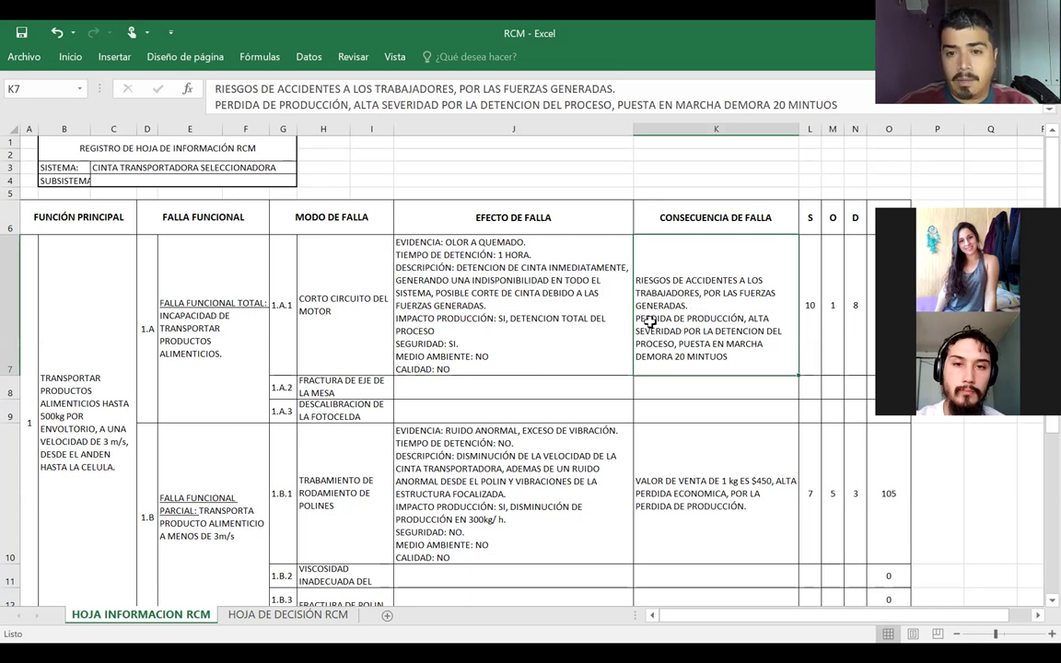
double_click(644, 320)
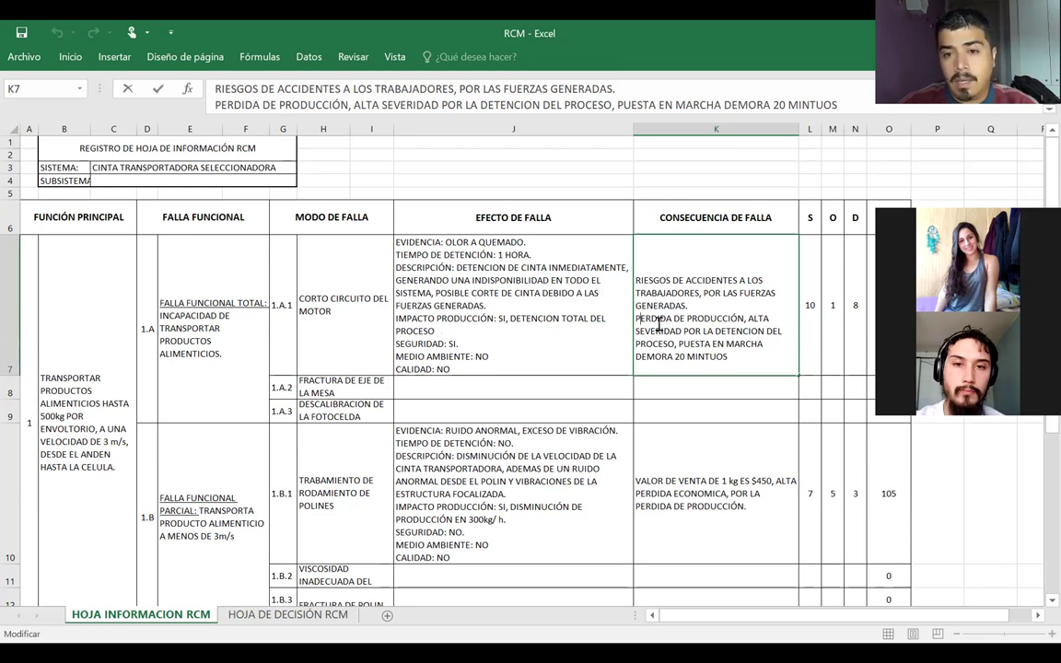
left_click_drag(636, 319, 773, 346)
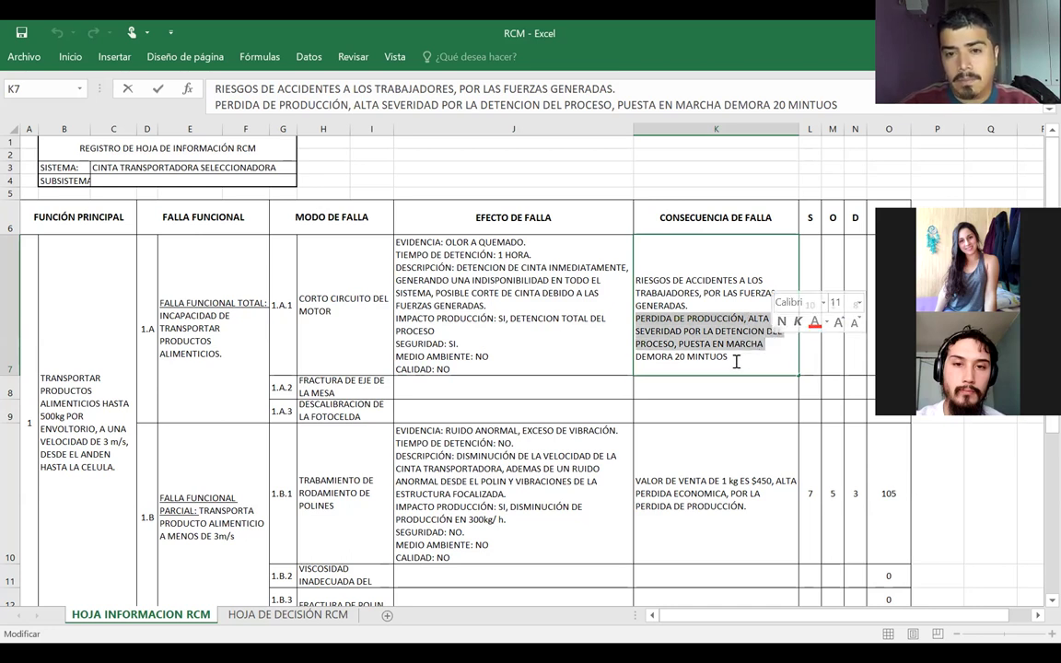
left_click(536, 254)
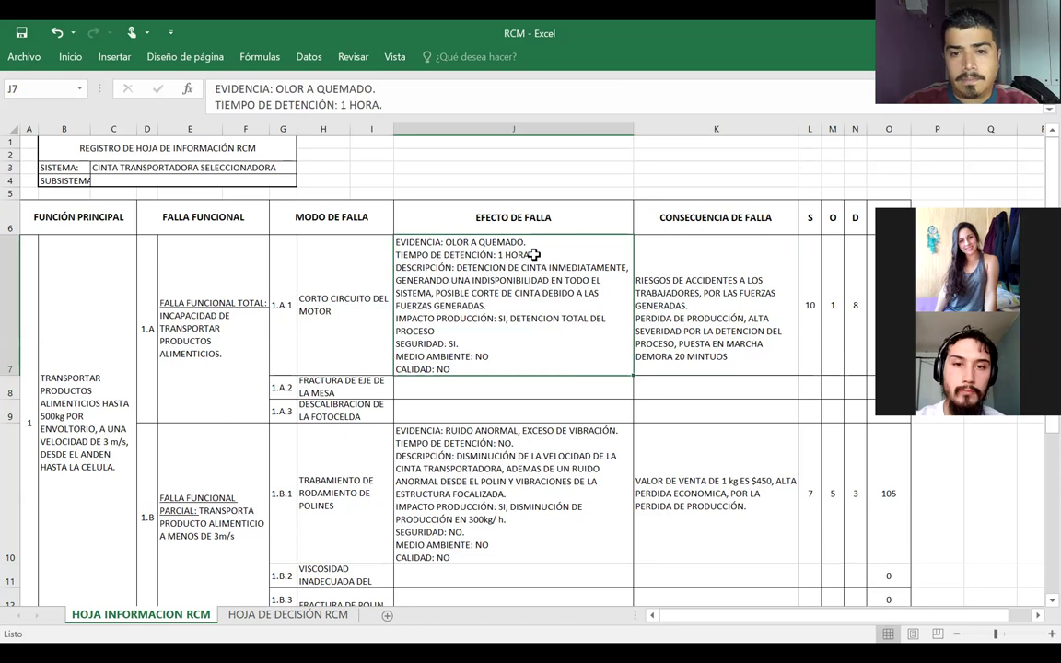
double_click(536, 255)
left_click_drag(536, 254, 433, 255)
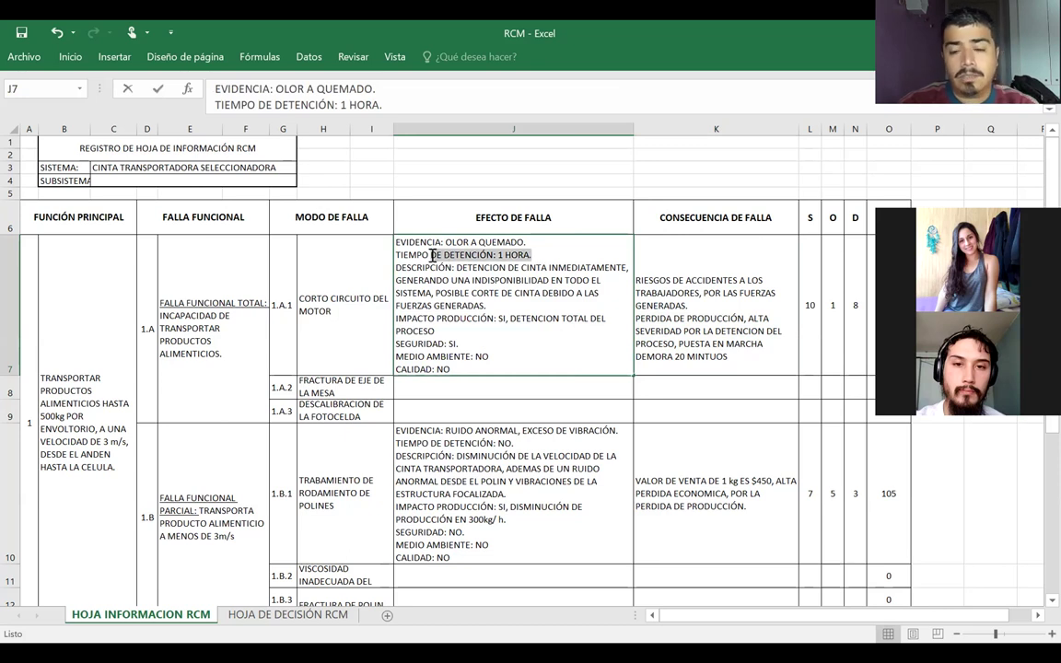
double_click(726, 358)
left_click_drag(726, 357, 661, 358)
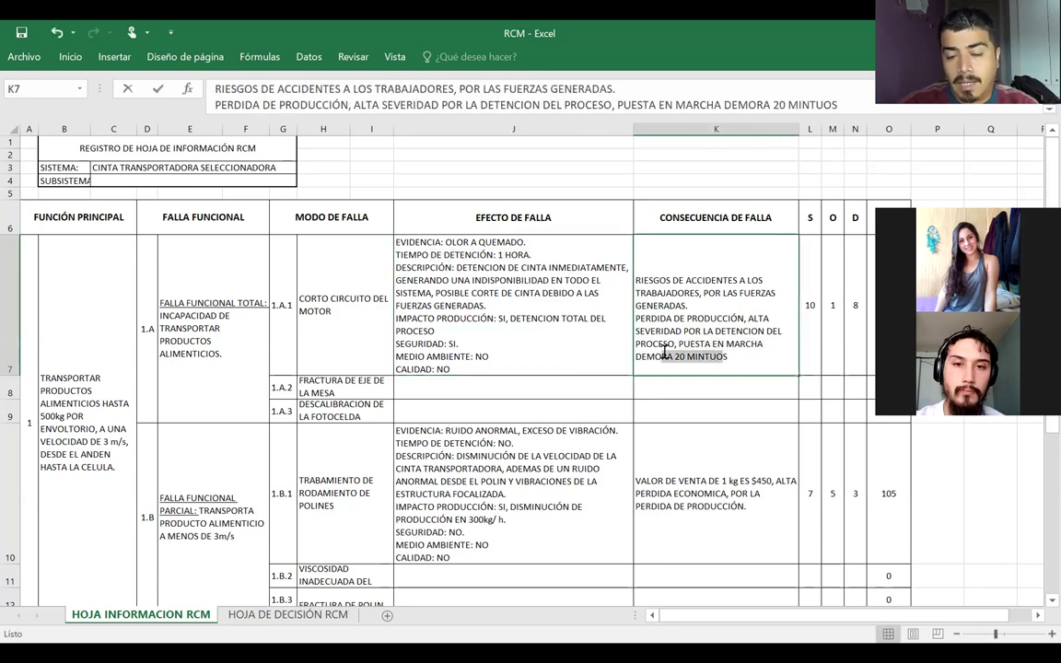
left_click(734, 360)
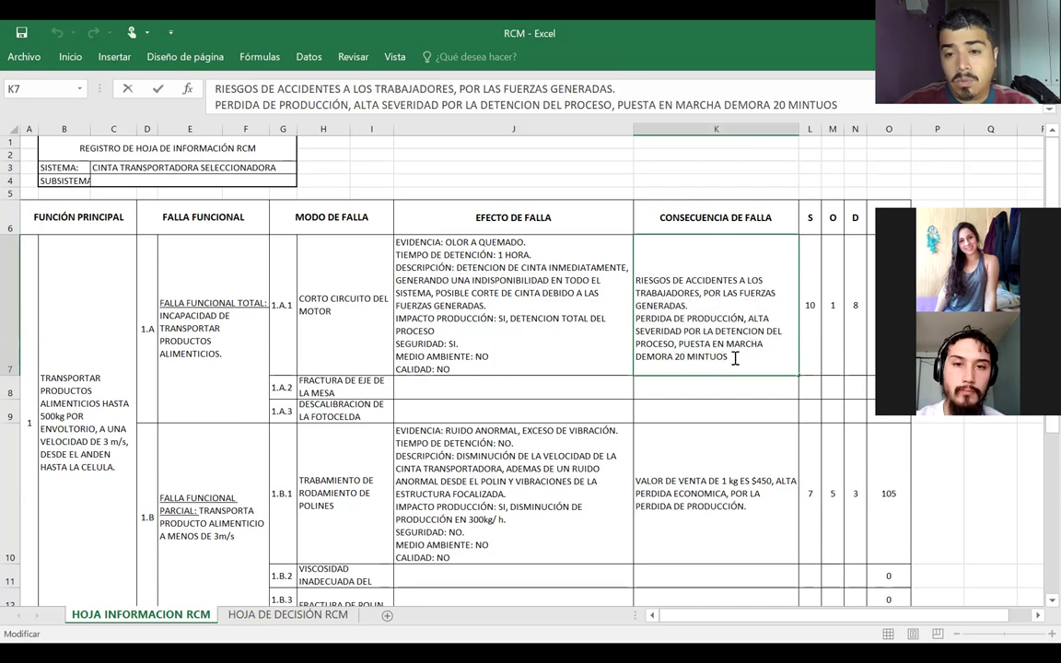
Review the severity, occurrence and detection ratings of failure mode 1.A.1 alongside those of mode 1.B.1
left_click(804, 320)
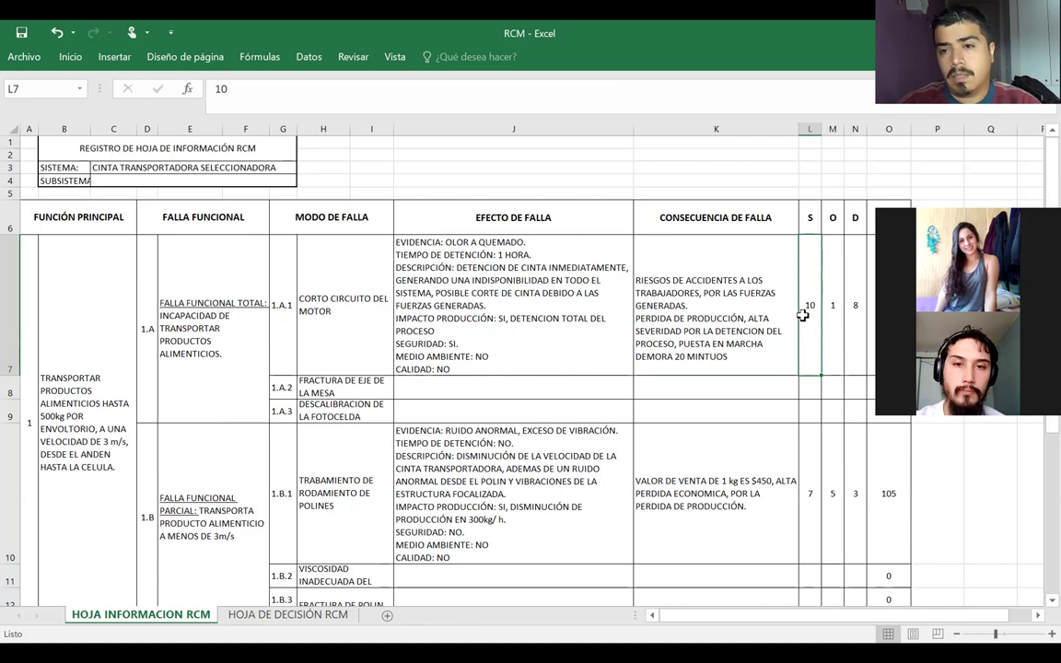
left_click_drag(806, 201, 814, 287)
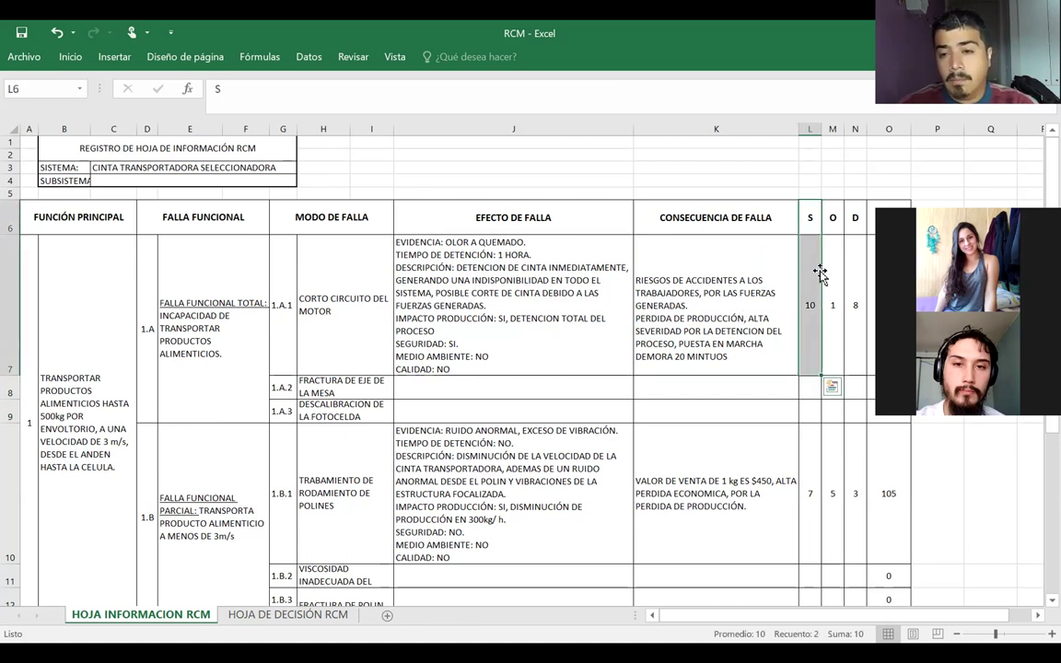
left_click(834, 293)
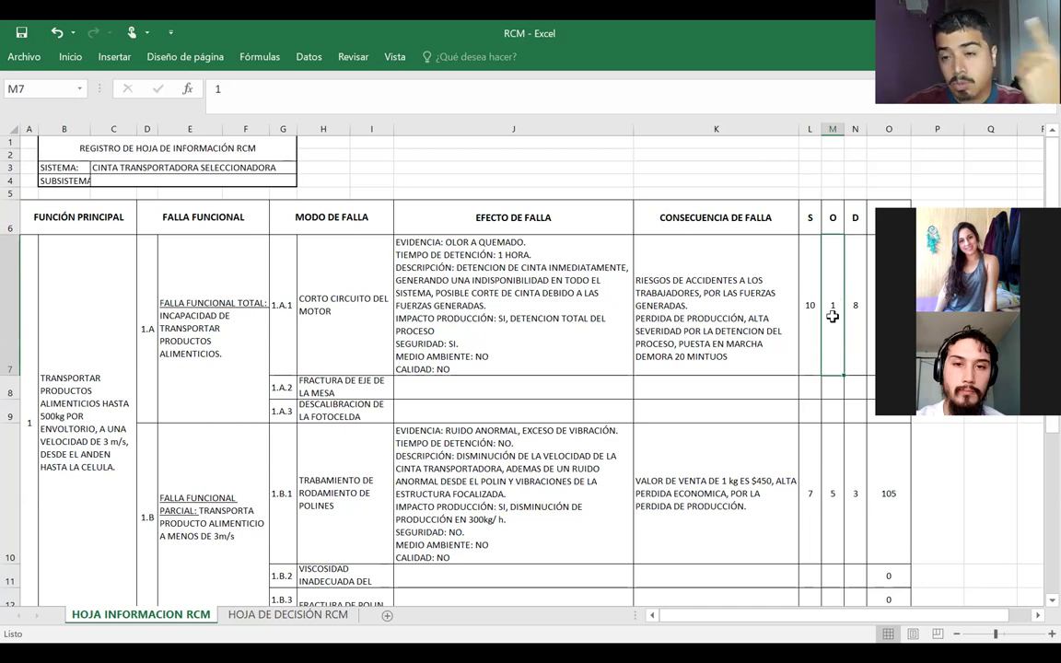
left_click(854, 325)
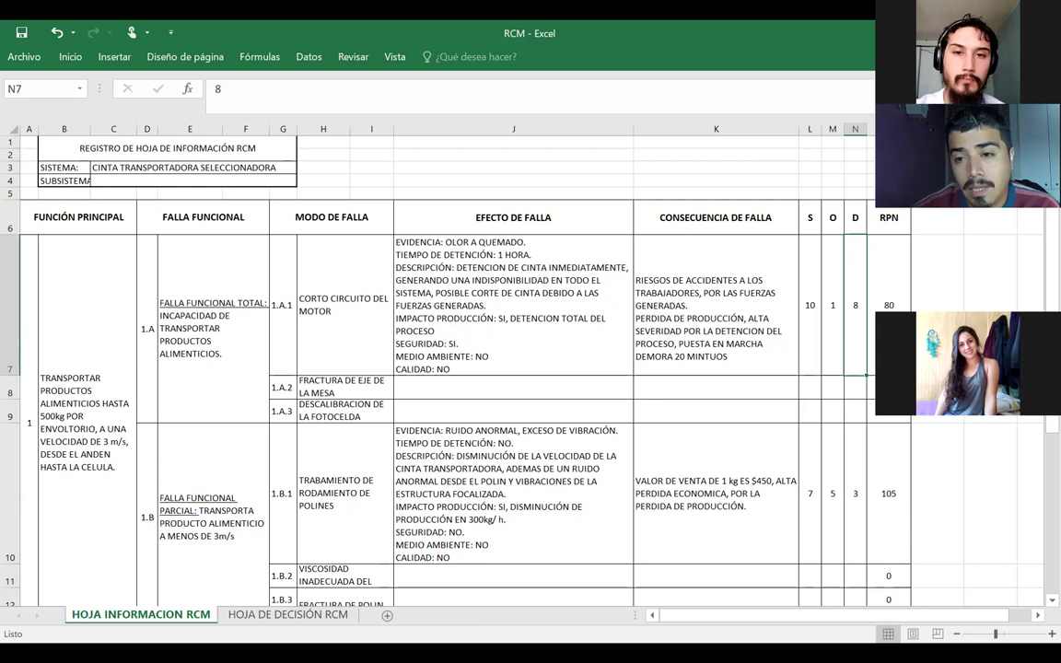
left_click_drag(850, 348, 809, 350)
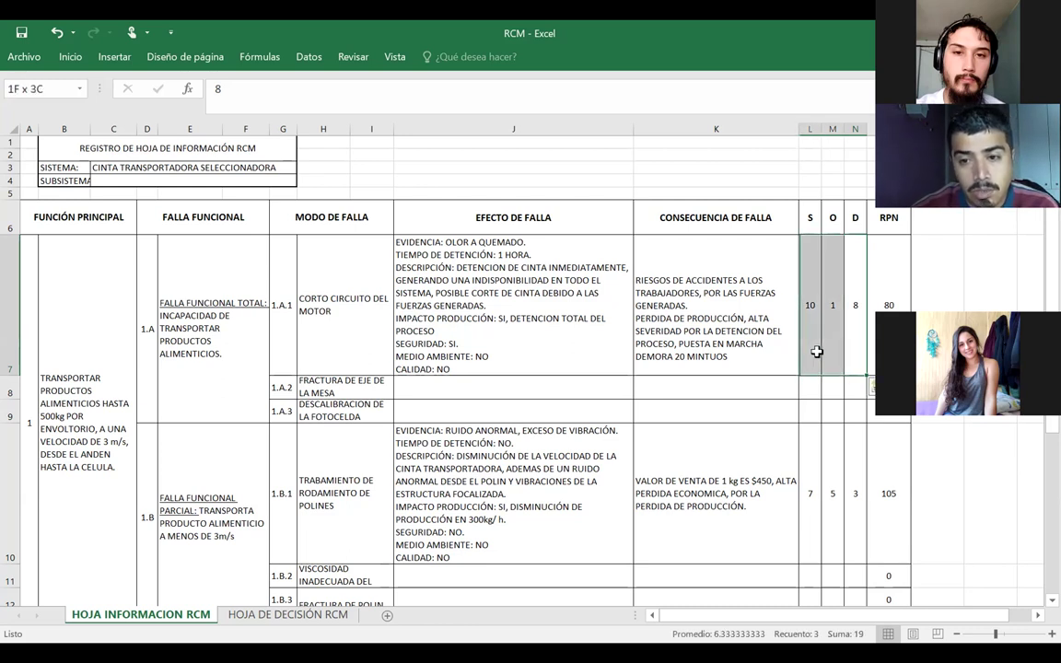
left_click_drag(854, 452, 808, 458)
Check the occurrence rating of motor short circuit 1.A.1 and inspect its RPN formula
left_click(304, 304)
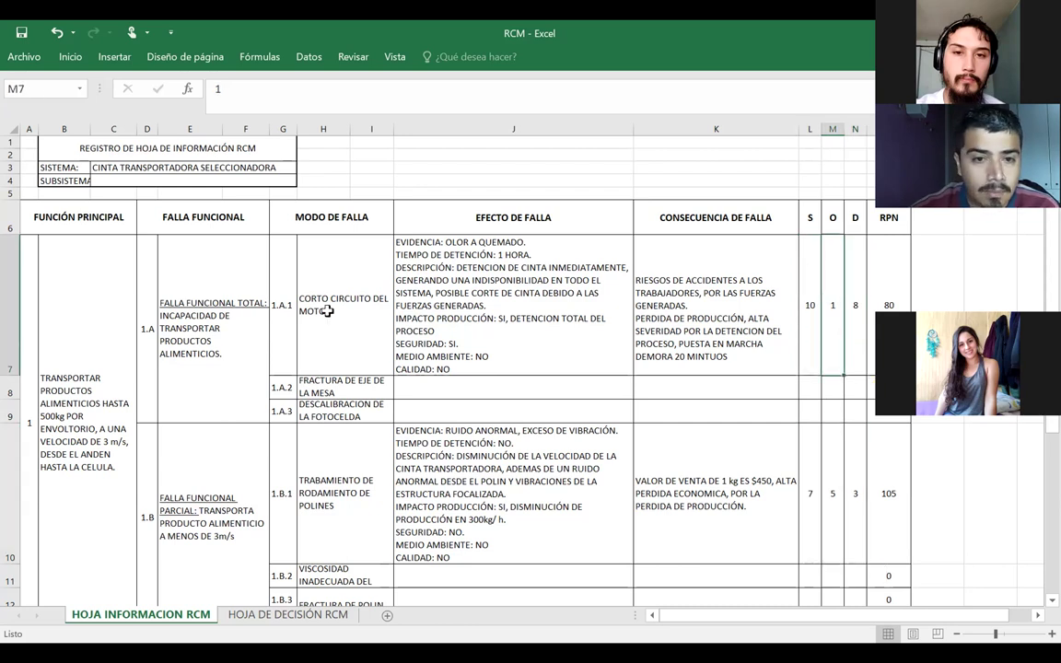
left_click(835, 322)
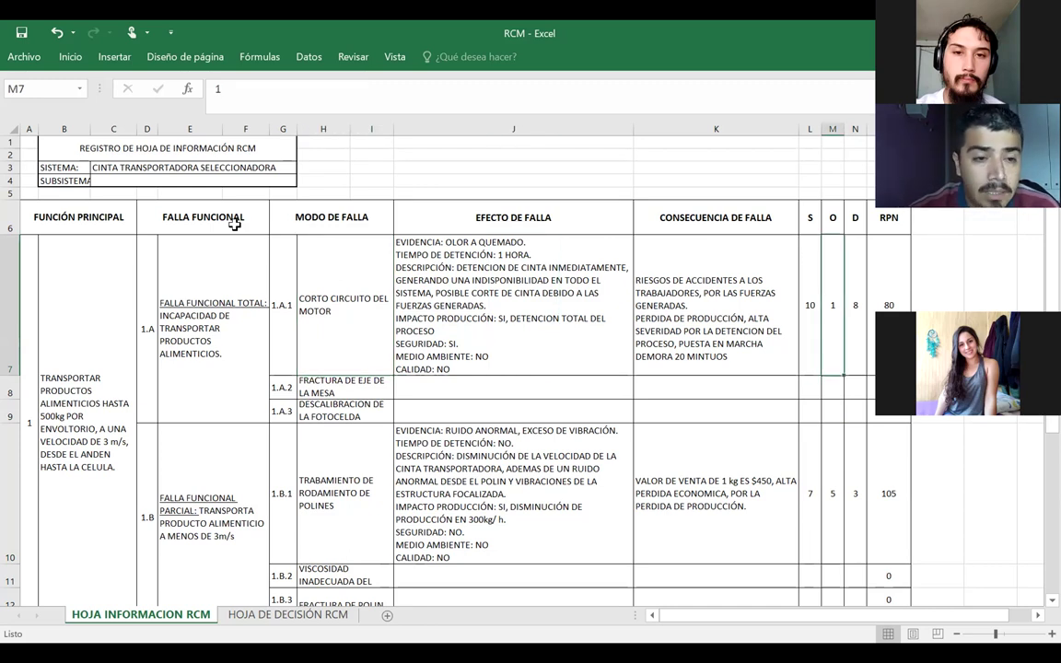
left_click(882, 304)
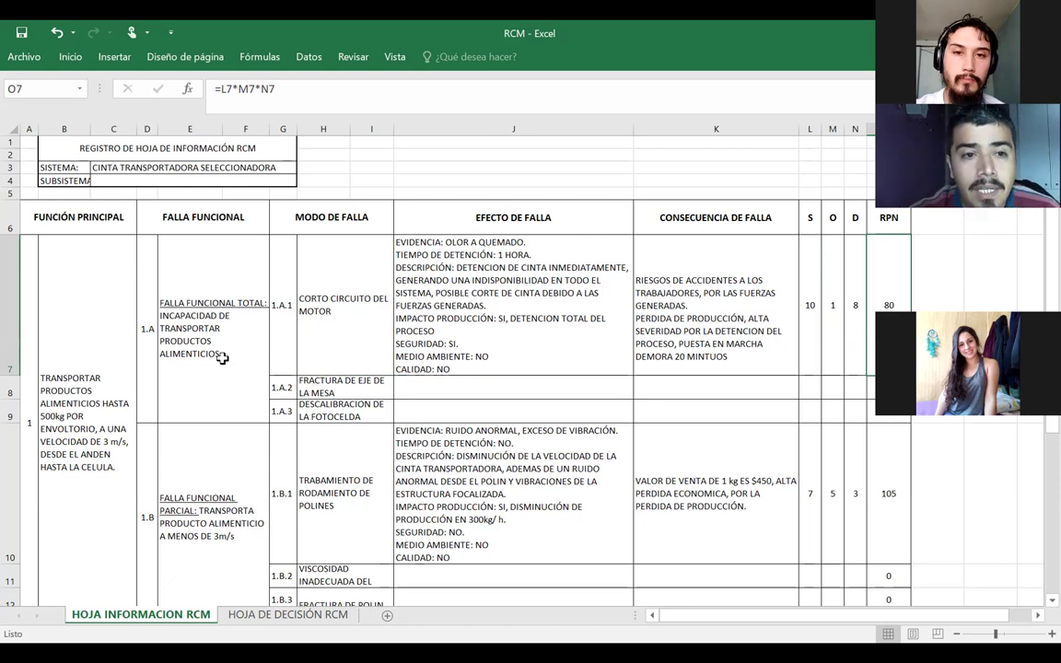
left_click(224, 137)
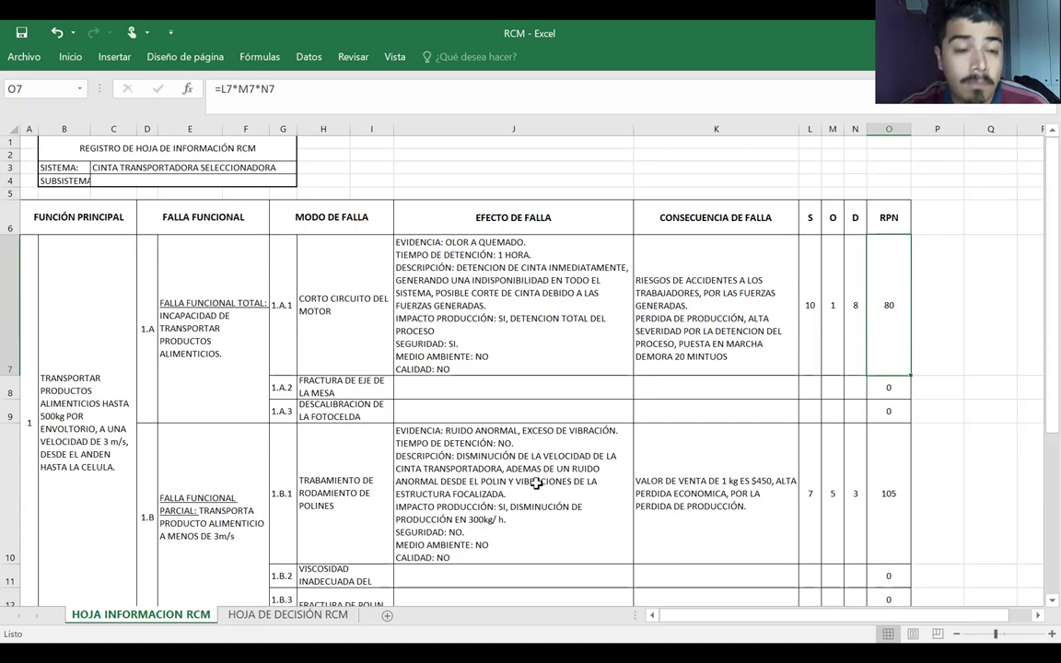
Review partial functional failure 1.B and its failure mode 1.B.1, the jammed roller bearing
left_click(328, 433)
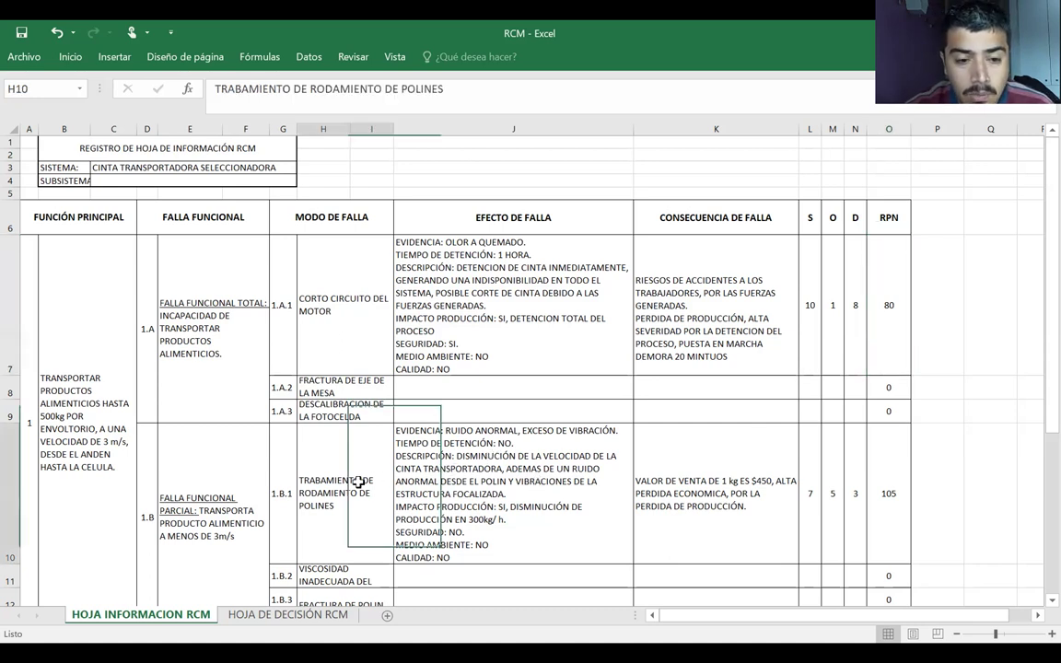
left_click(214, 493)
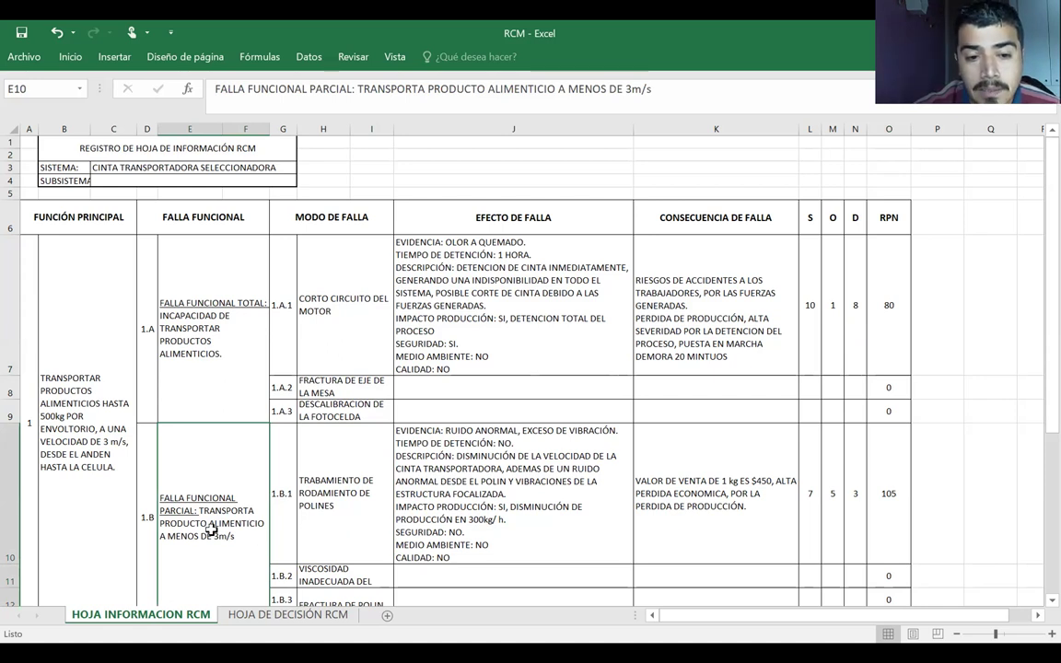
left_click(311, 498)
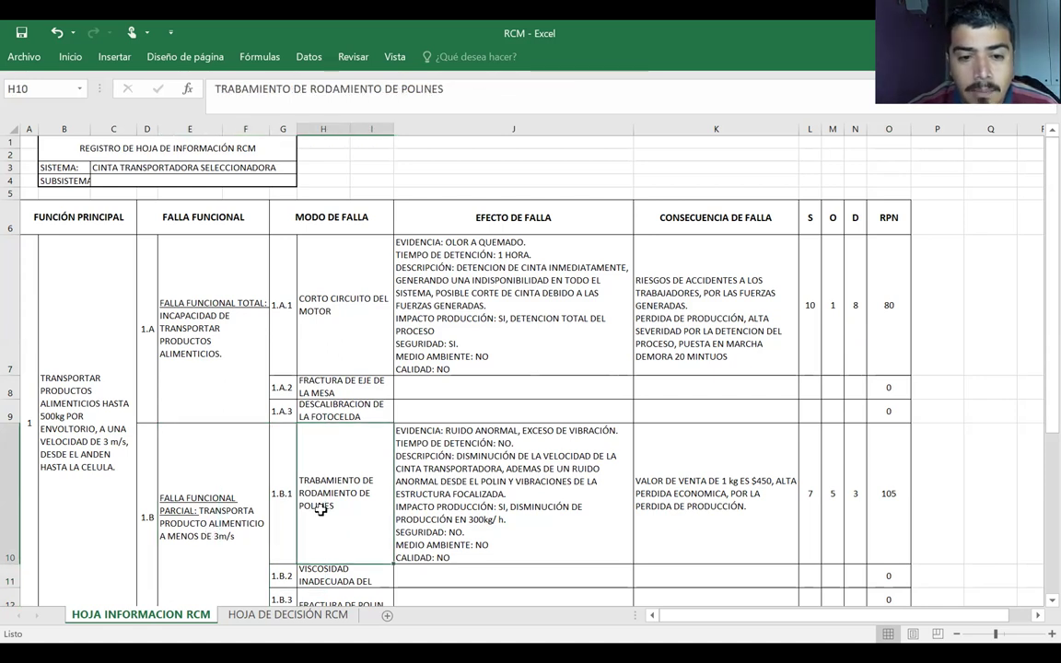
Examine the failure effect of mode 1.B.1: evidence, production impact, safety, environment and quality
left_click(397, 514)
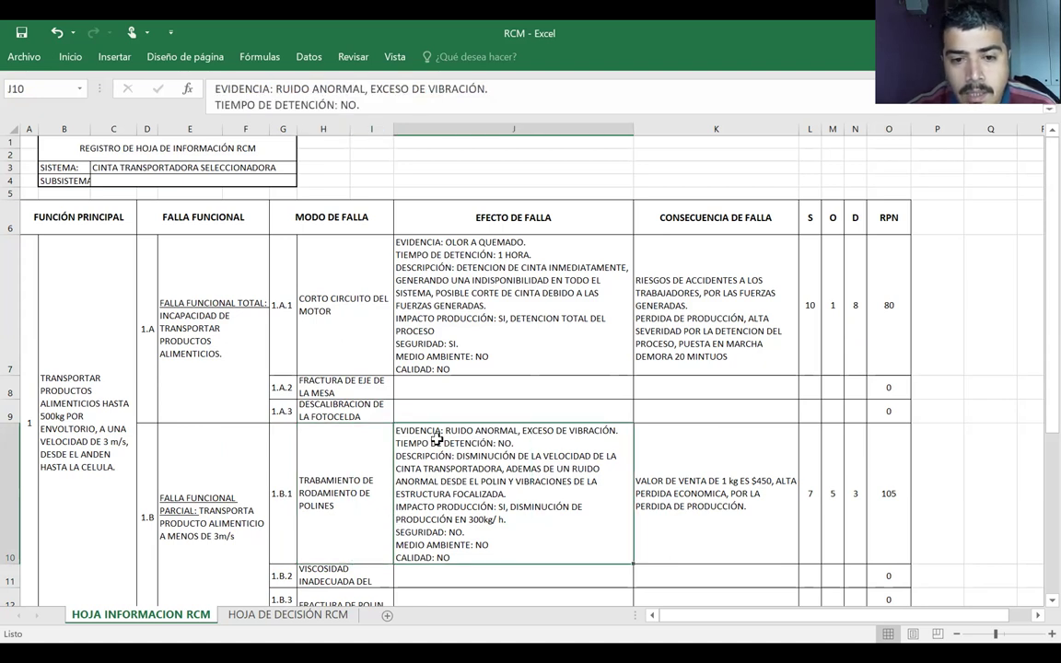
double_click(464, 559)
left_click_drag(465, 561, 393, 532)
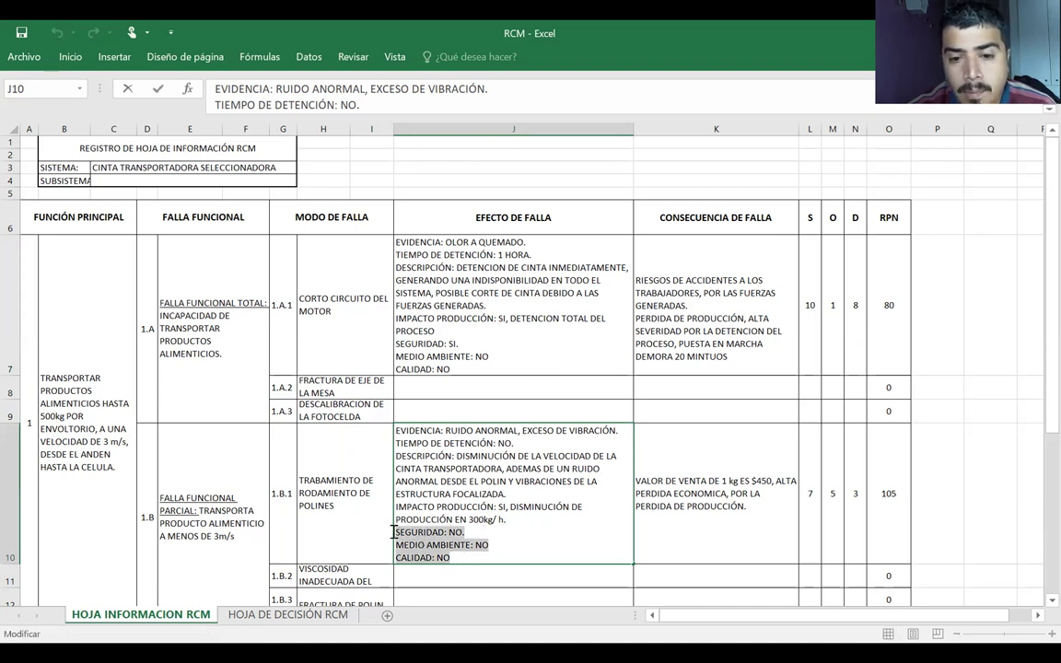
left_click_drag(507, 520, 381, 510)
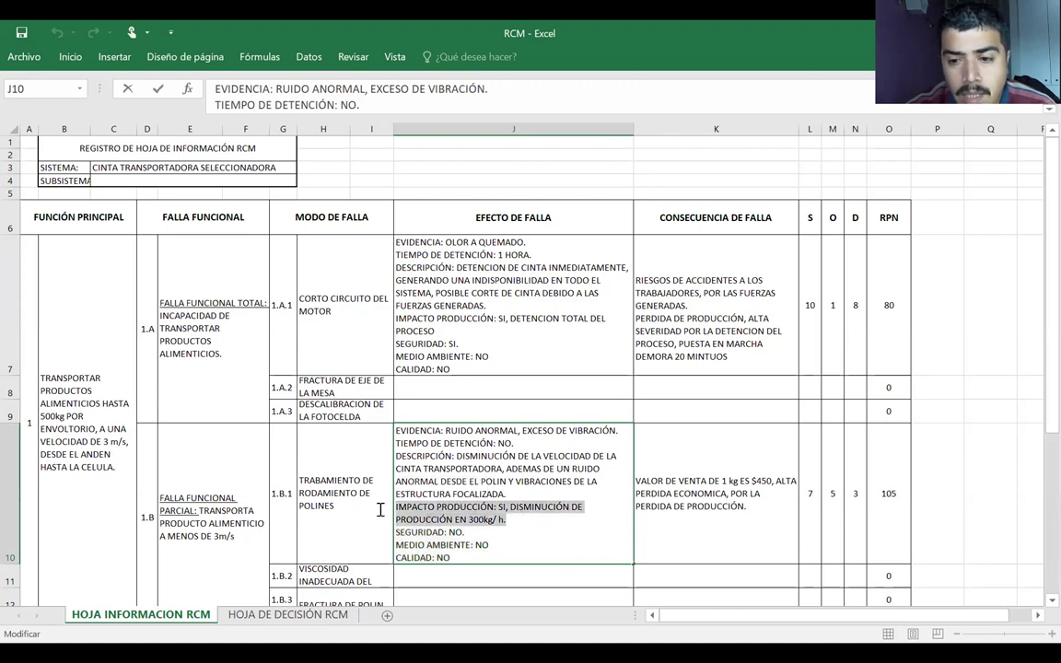
left_click(528, 526)
left_click_drag(528, 525, 390, 505)
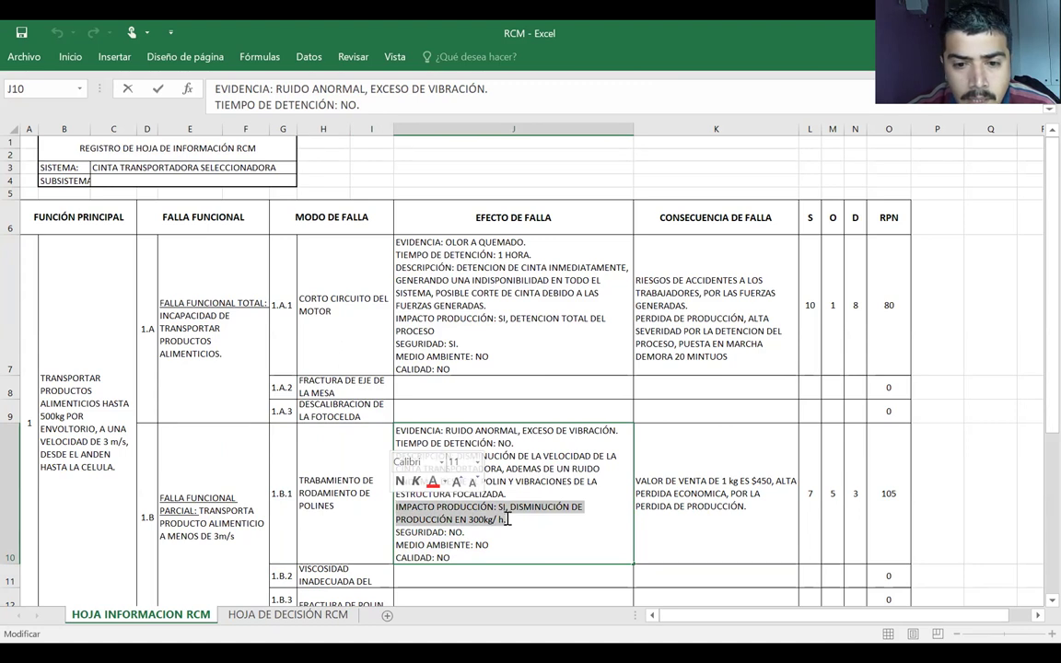
left_click(508, 519)
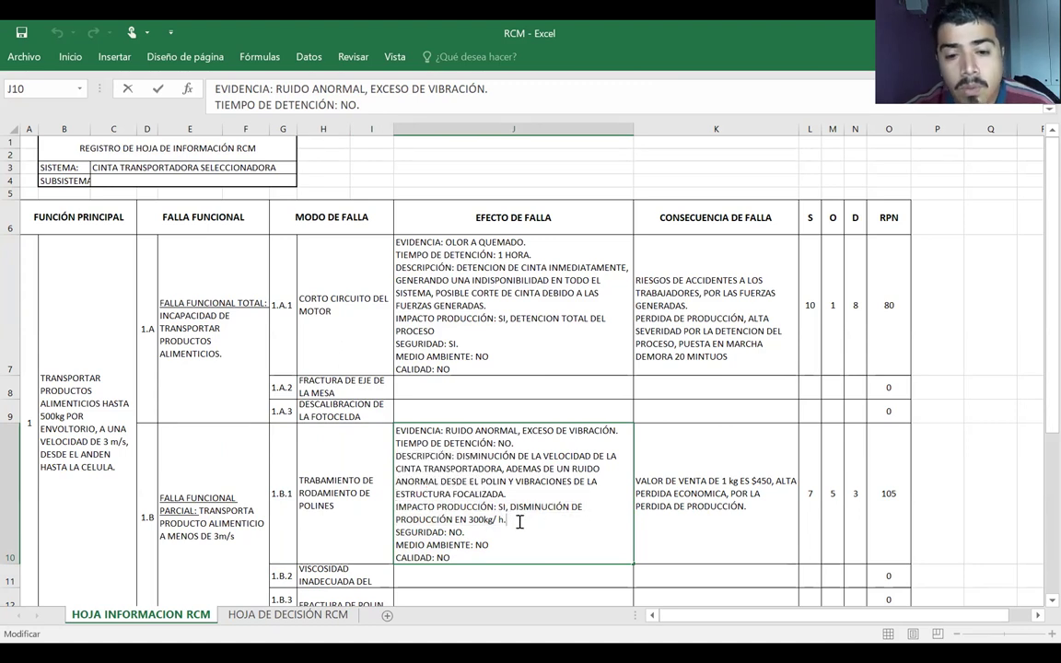
left_click_drag(506, 517, 498, 507)
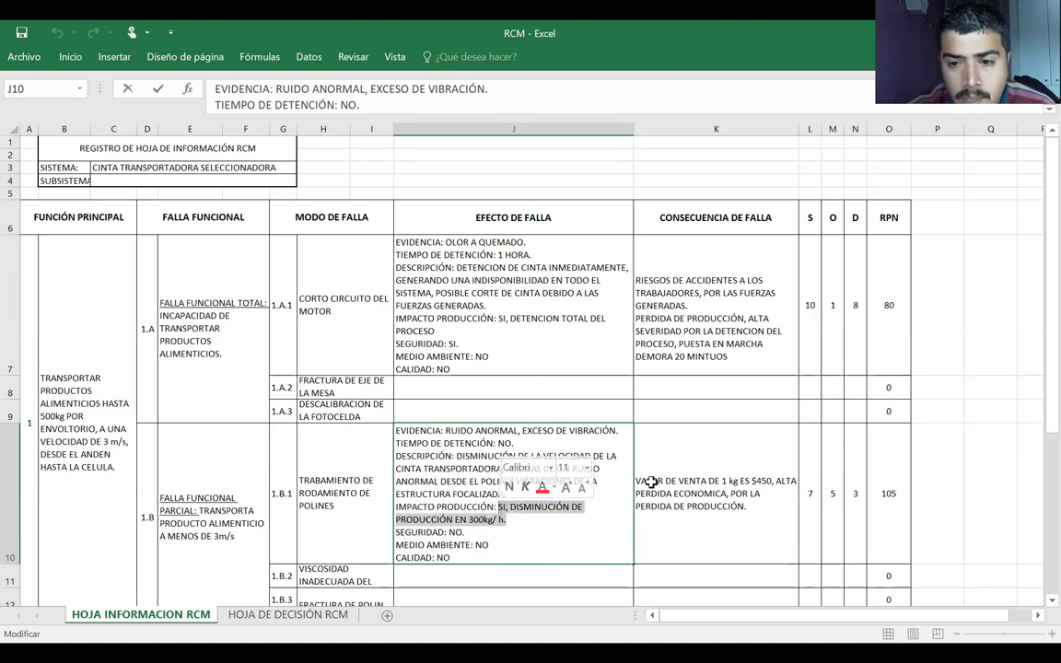
Examine the failure consequence of mode 1.B.1 and compare its severity rating with that of 1.A.1, considering the safety effect
left_click(648, 484)
left_click_drag(645, 485, 688, 478)
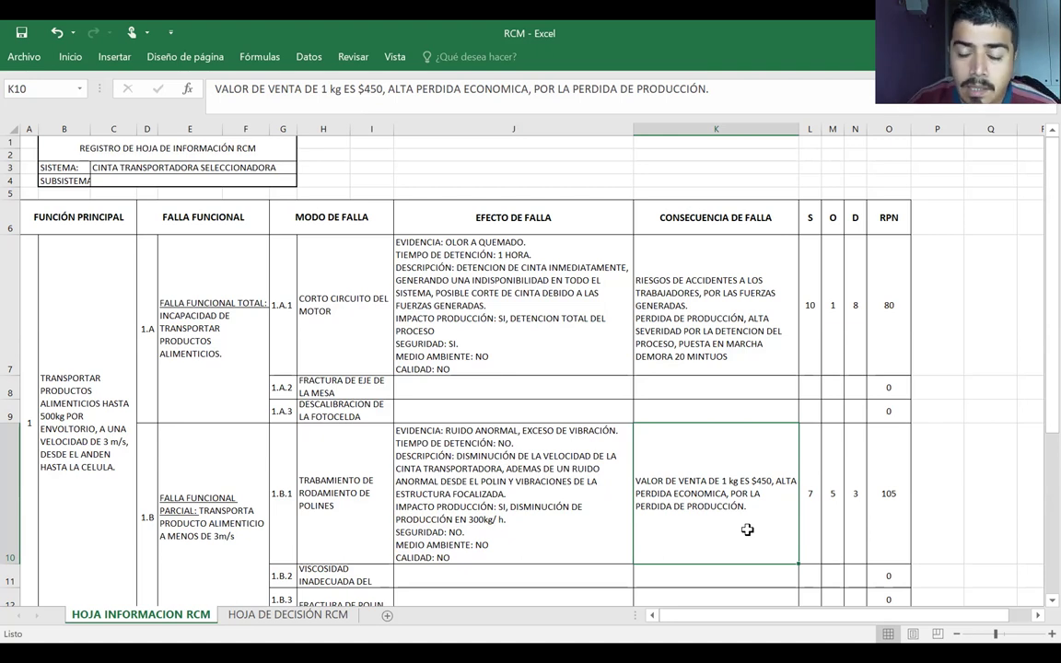
left_click(810, 479)
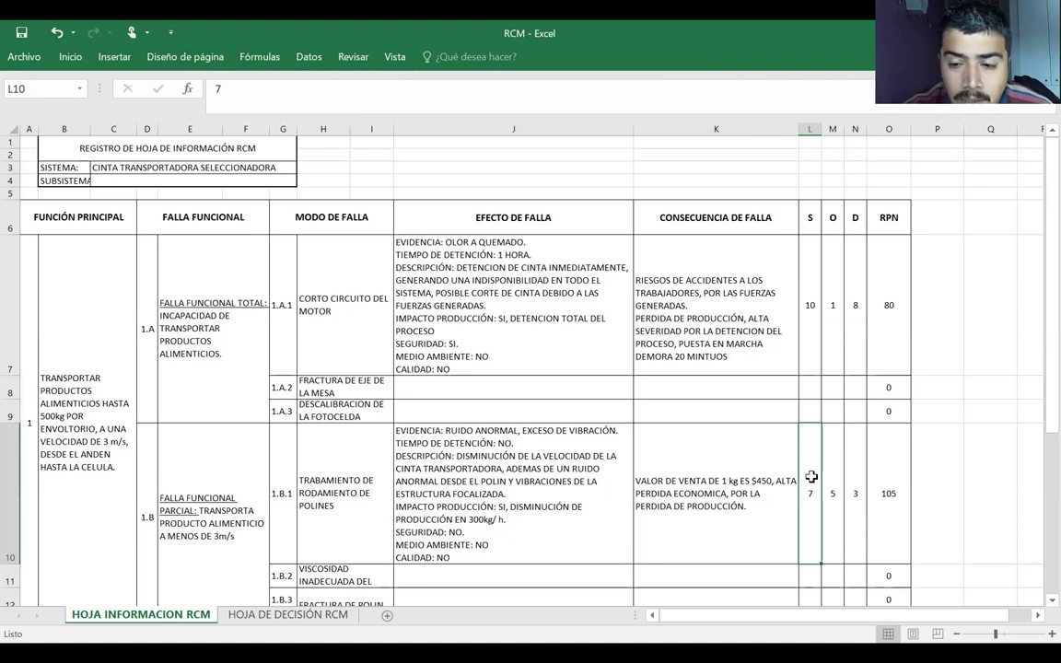
left_click(804, 318)
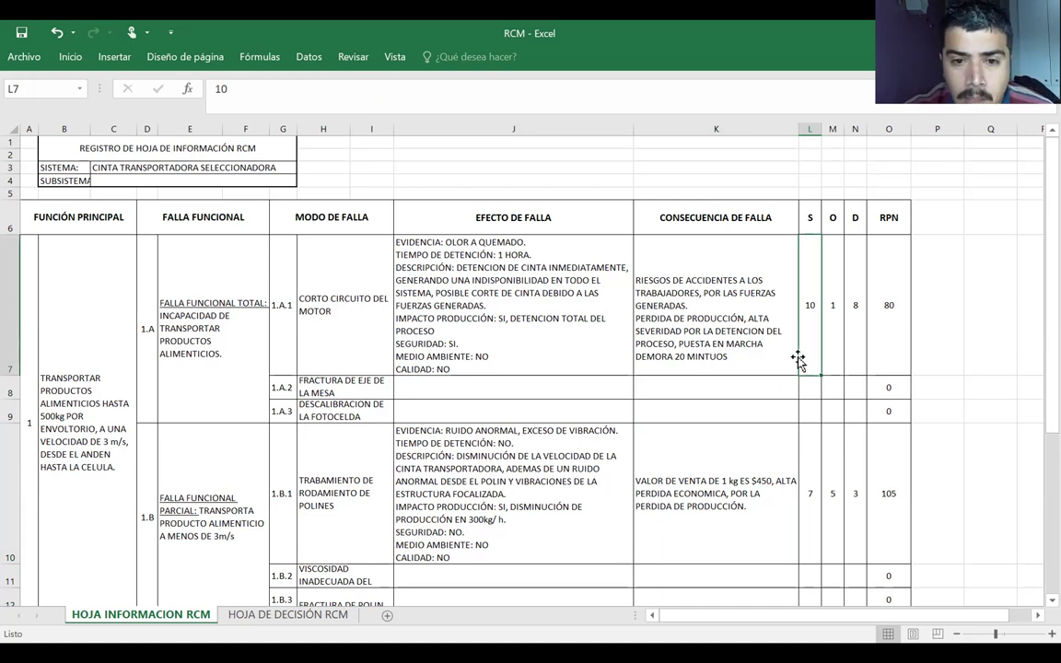
left_click(457, 343)
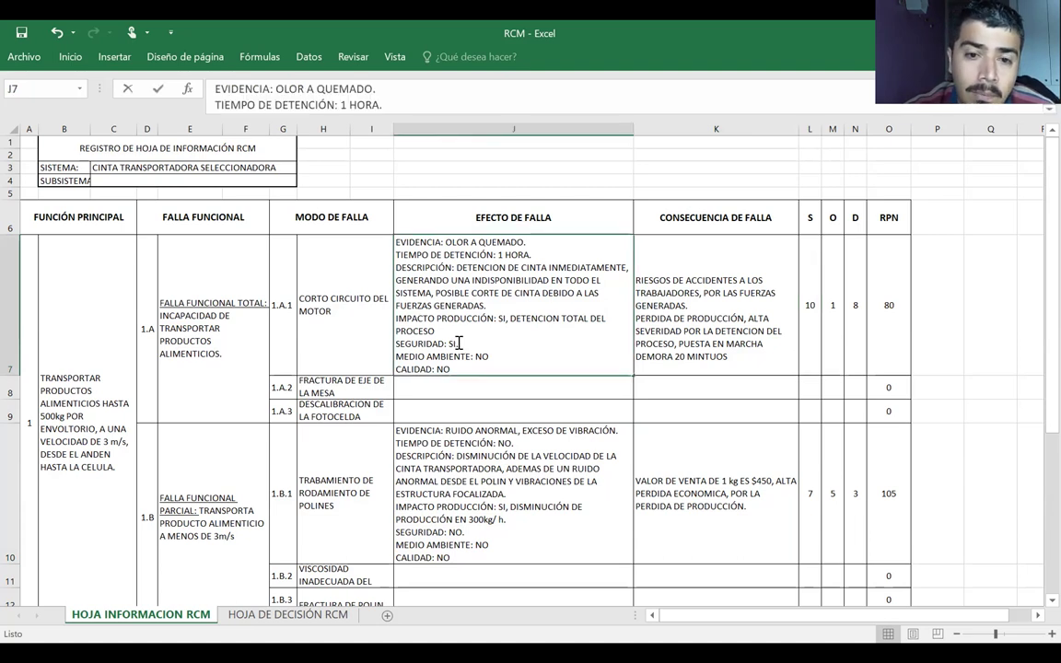
left_click(808, 344)
left_click(808, 495)
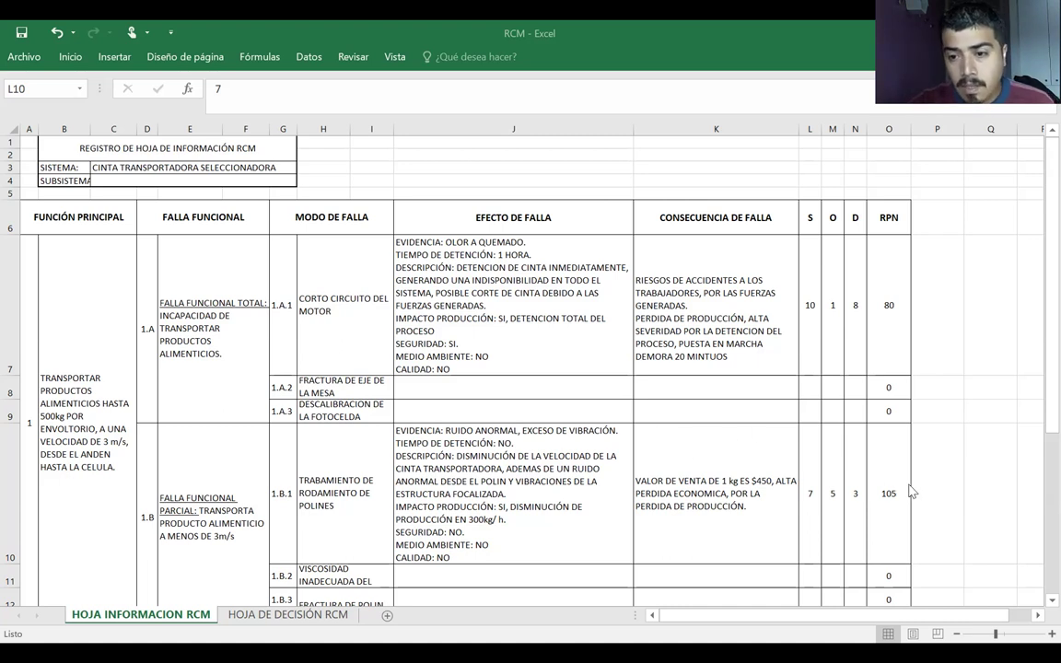
Inspect the RPN formula of failure mode 1.B.1 and the rating cells it multiplies
left_click(890, 537)
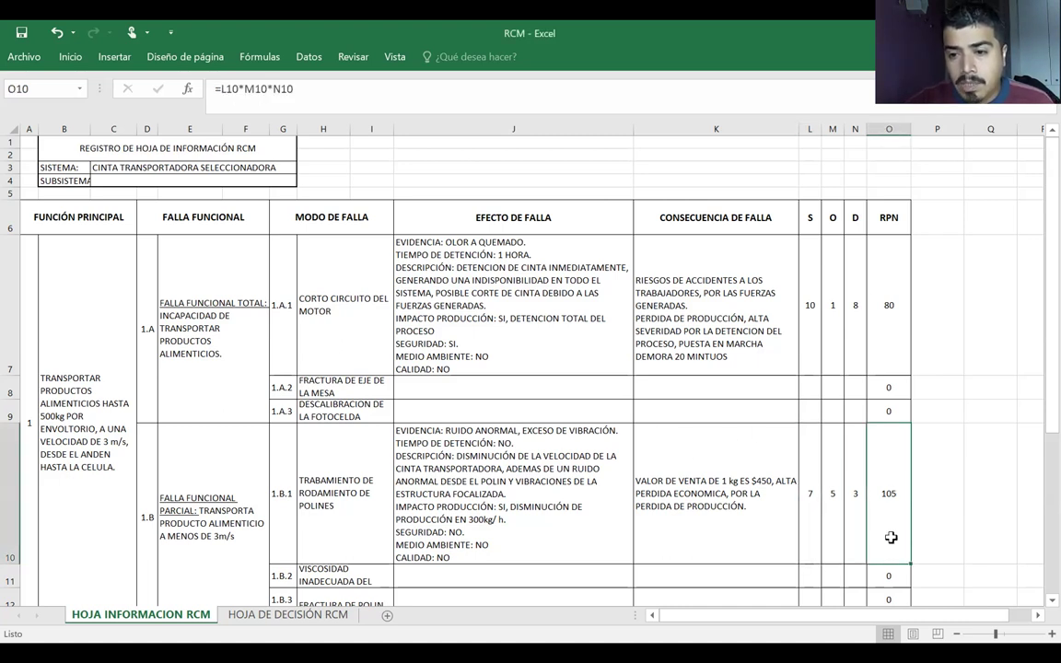
double_click(869, 504)
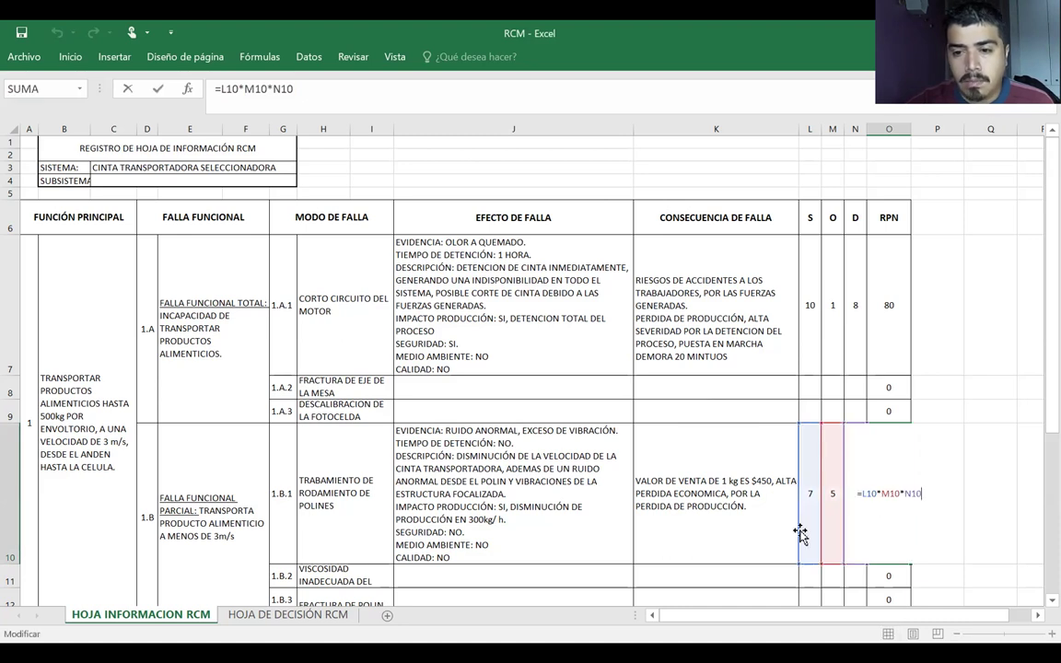
key("Return")
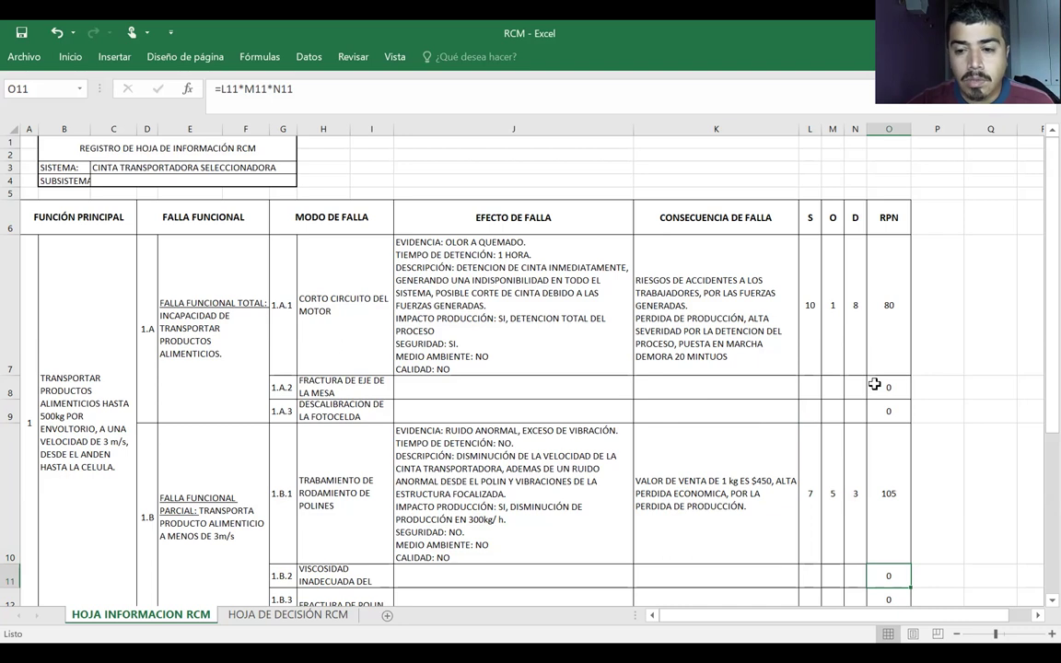
Try an occurrence rating of 3 for failure mode 1.A.1 and undo the change
left_click(831, 306)
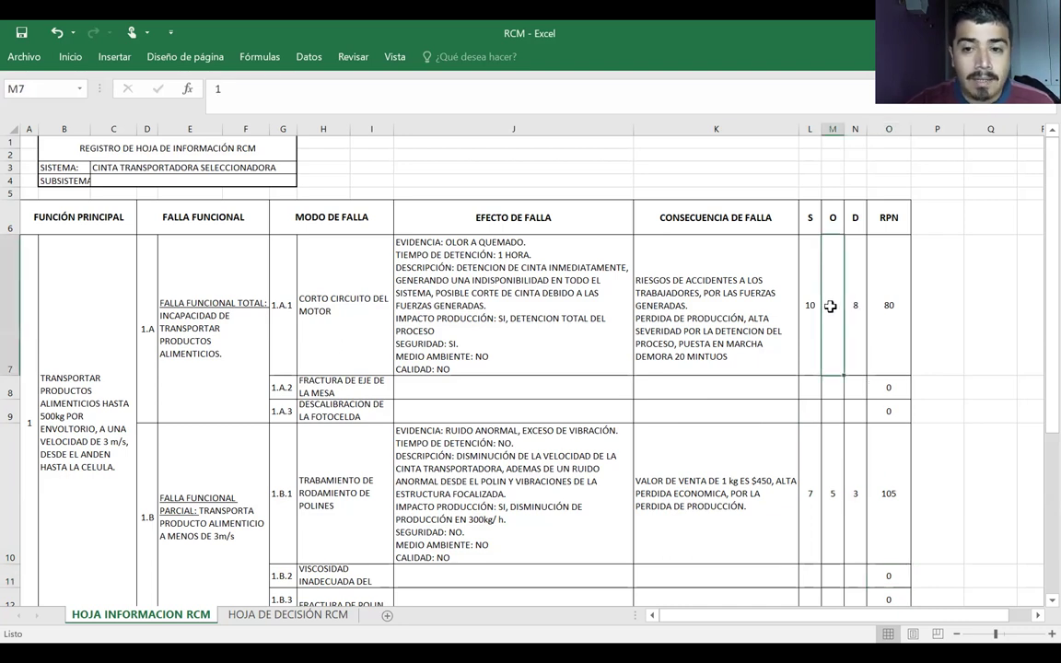
type("3")
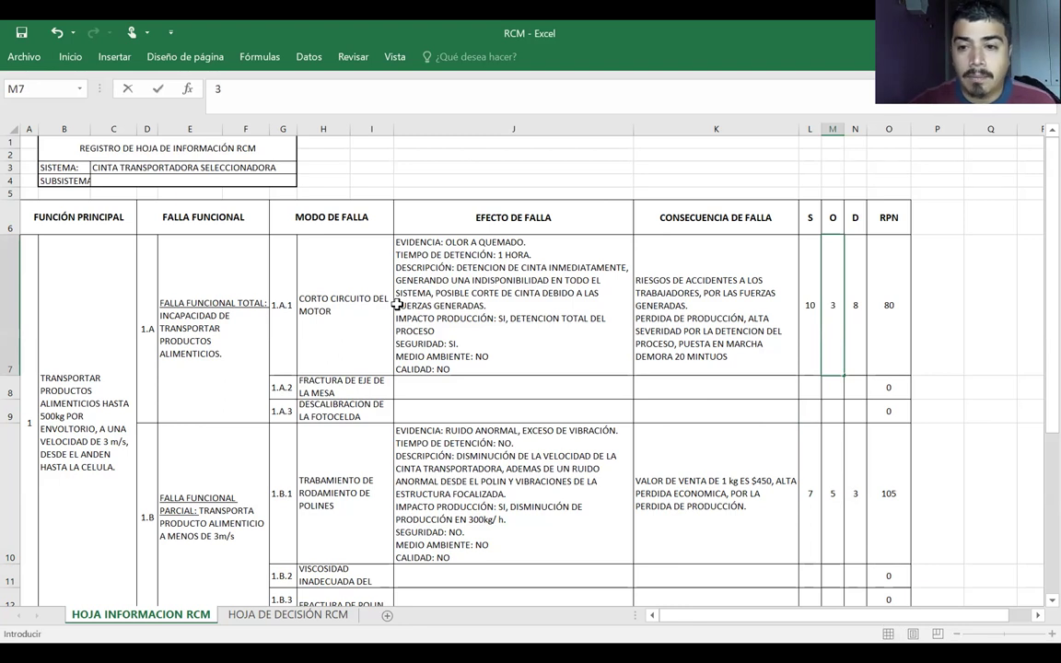
key("Return")
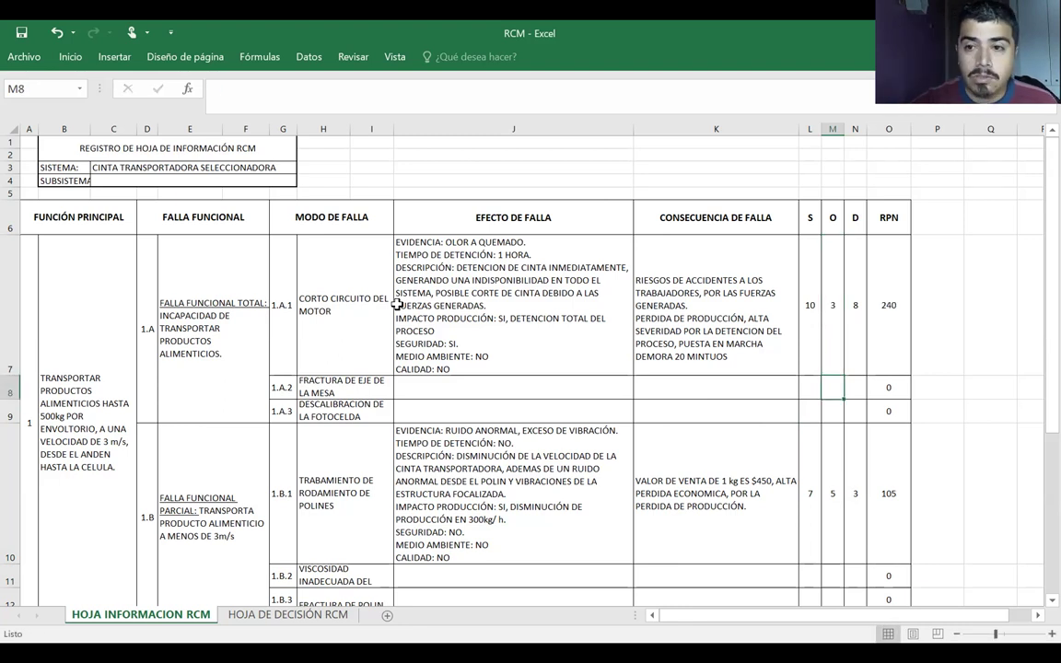
key("ctrl+z")
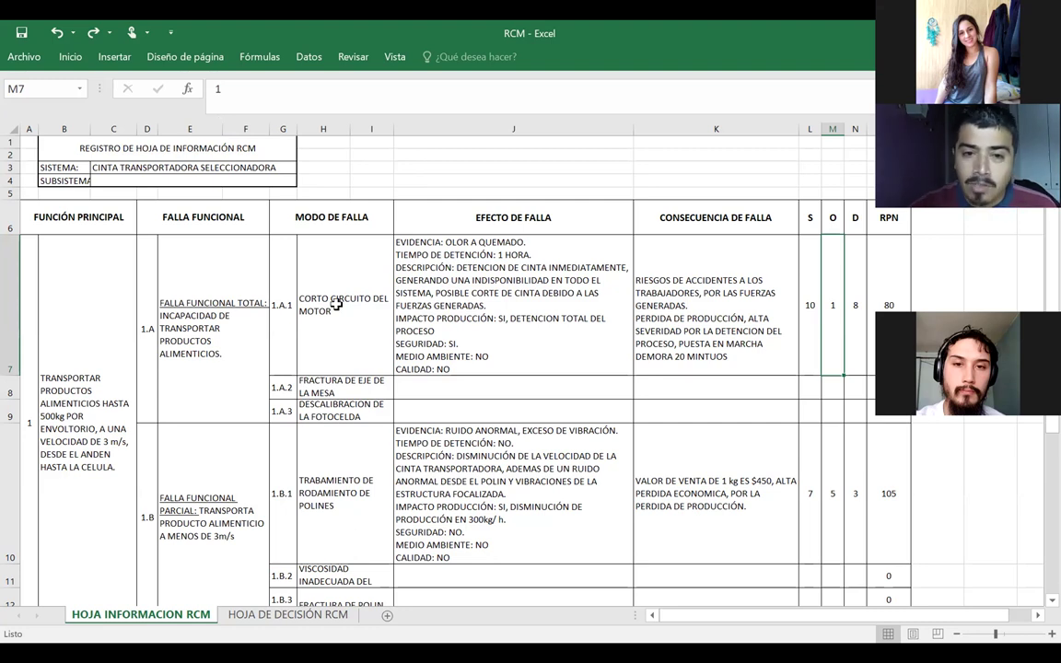
Review the effect and consequence cells across the failure modes of function 1, especially the blank ones for 1.A.2 and 1.A.3
left_click_drag(420, 382, 681, 414)
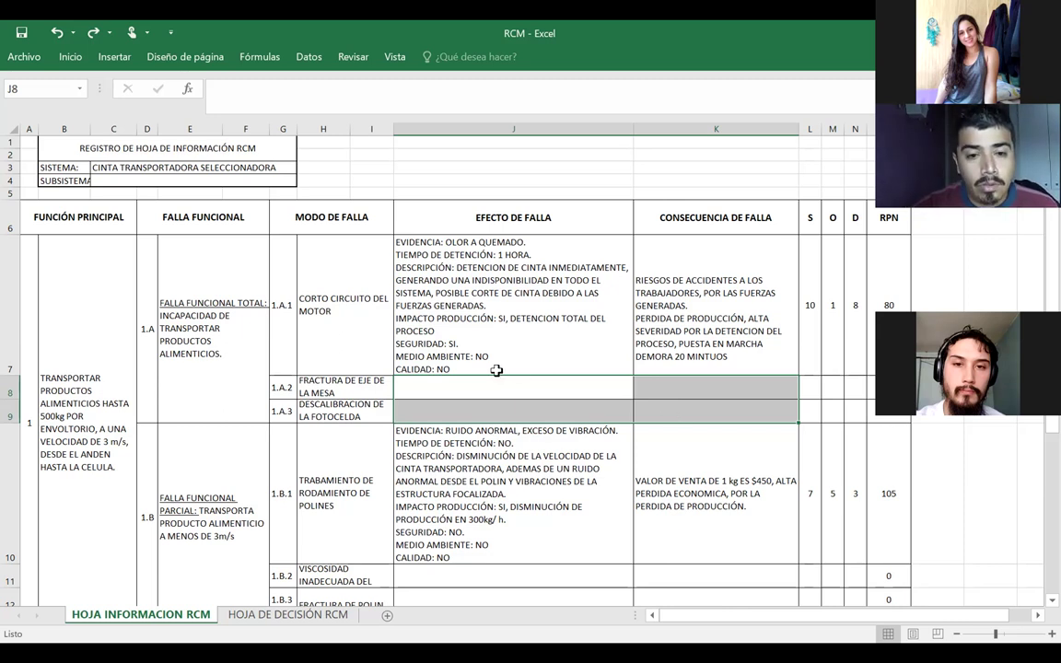
left_click(378, 278)
left_click_drag(378, 277, 628, 485)
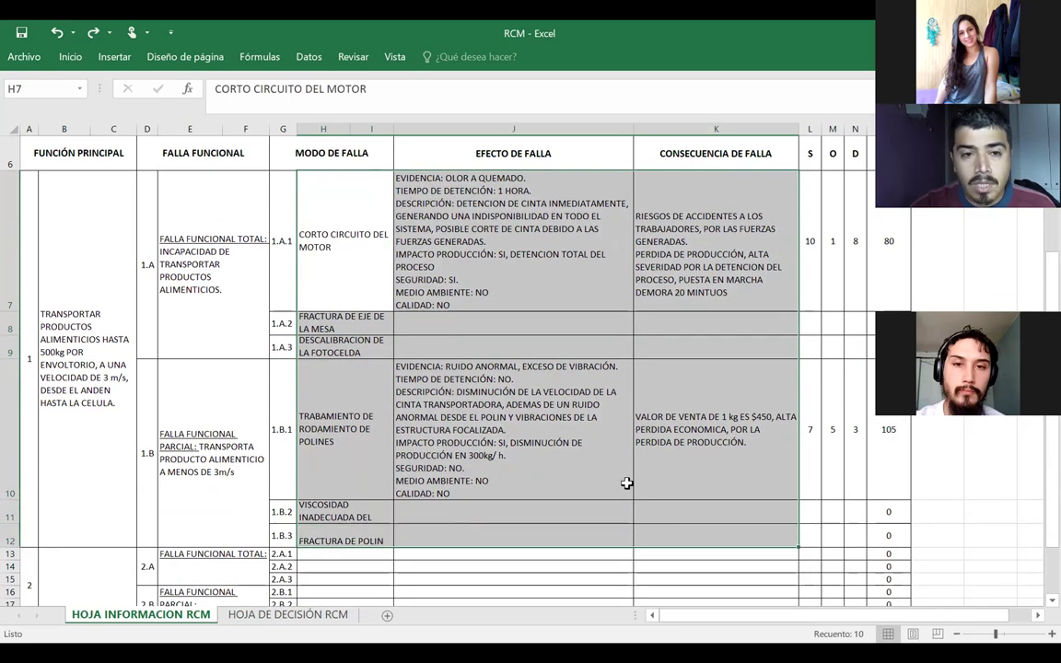
scroll(445, 310, "up", 2)
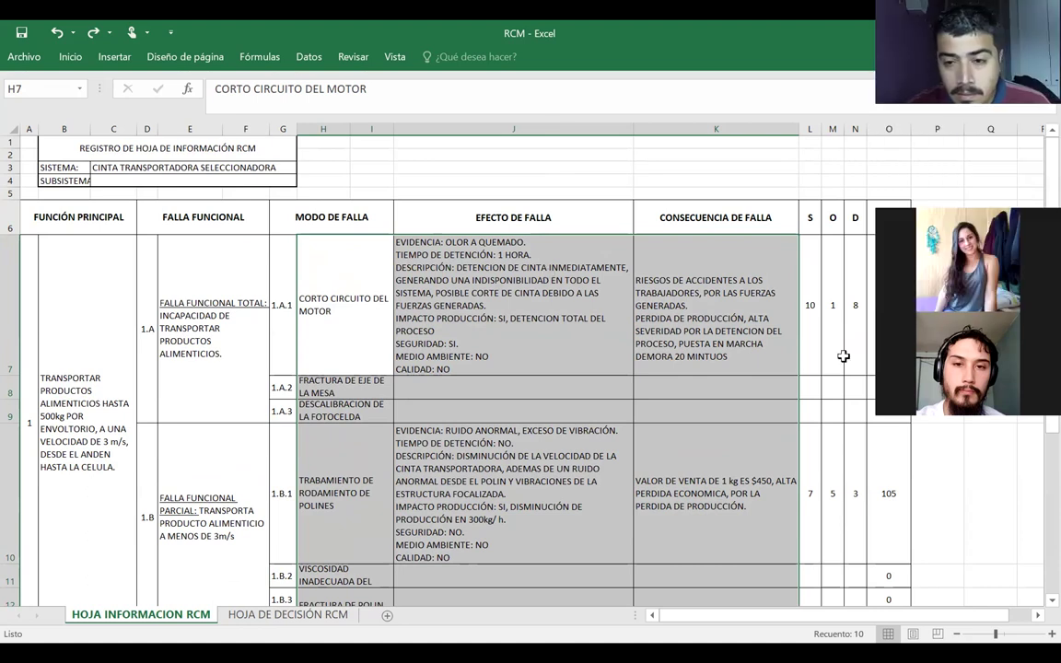
left_click(456, 386)
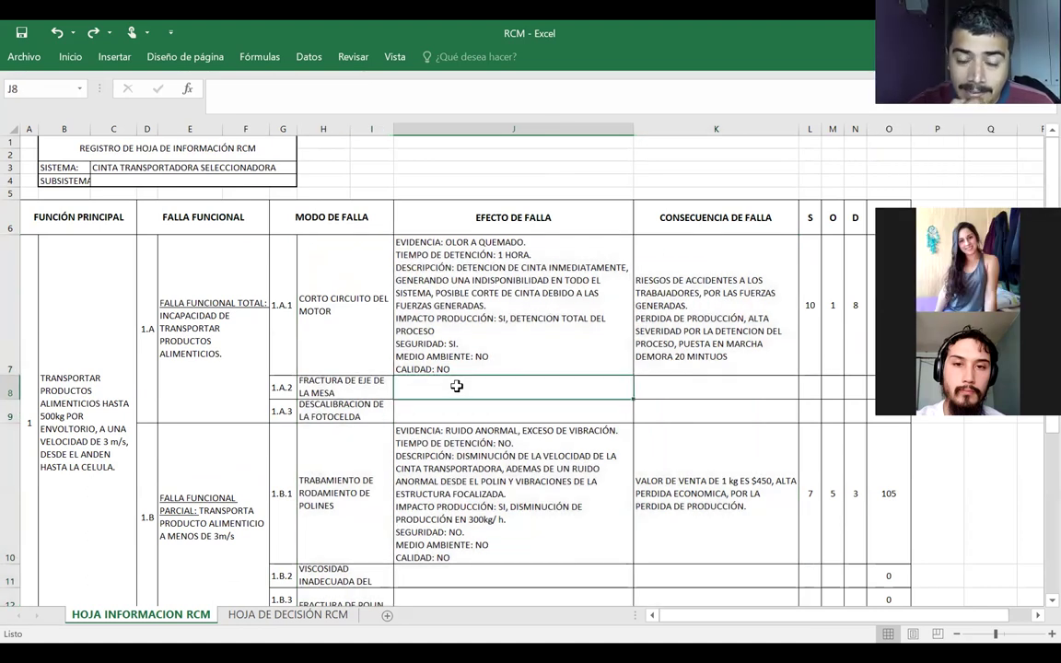
left_click_drag(456, 386, 731, 415)
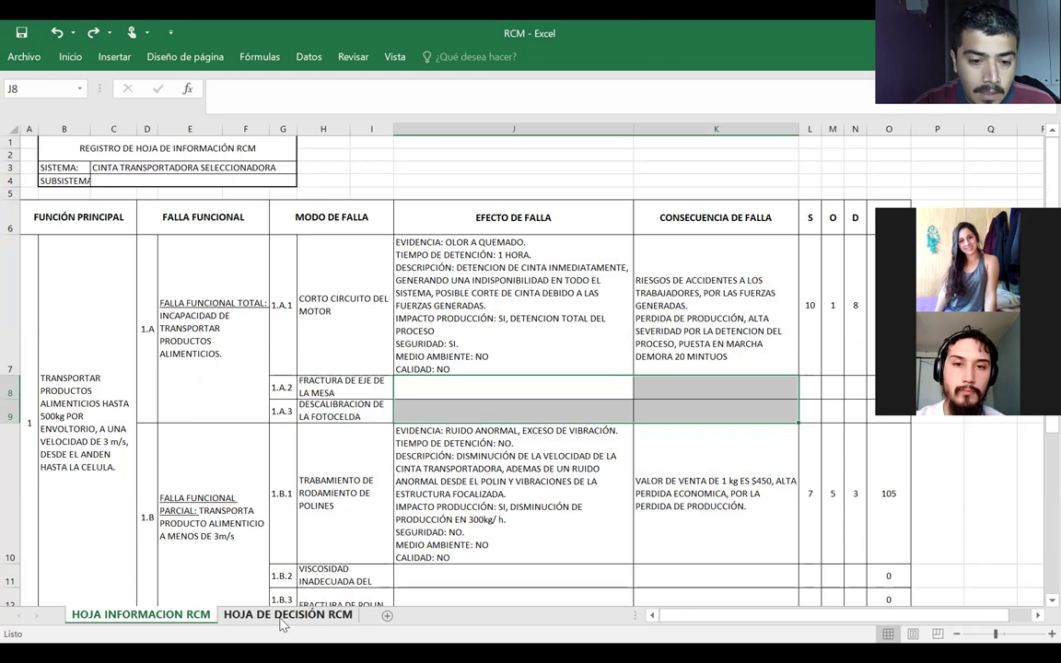
Inspect the failure mode 1.A.2 row, from its name through the blank S, O and D rating cells to its RPN formula
left_click(351, 394)
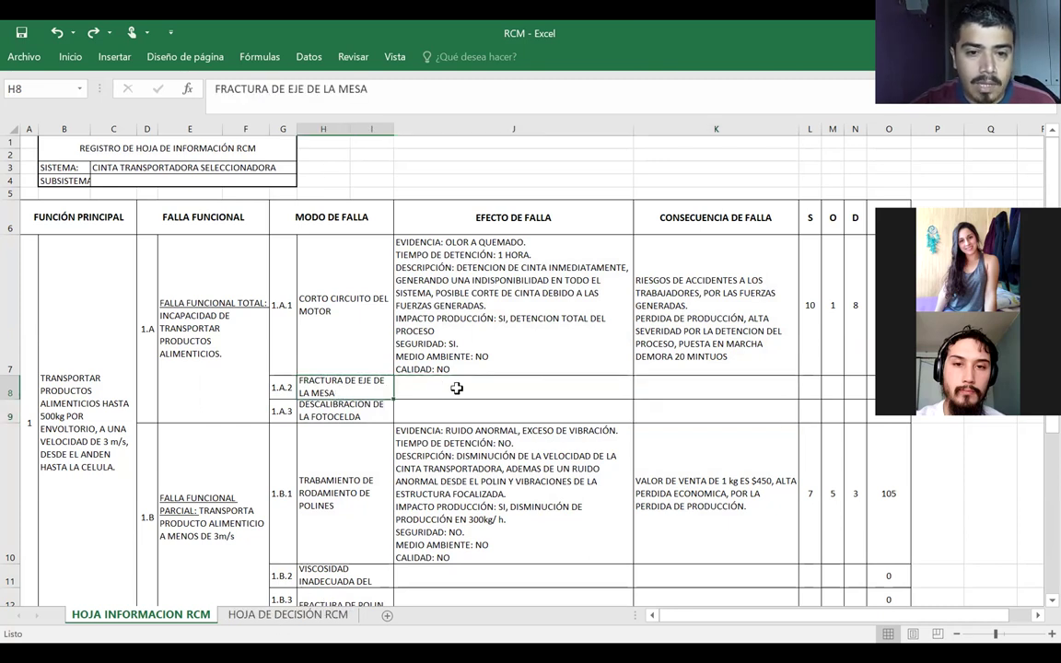
left_click(814, 388)
left_click(827, 388)
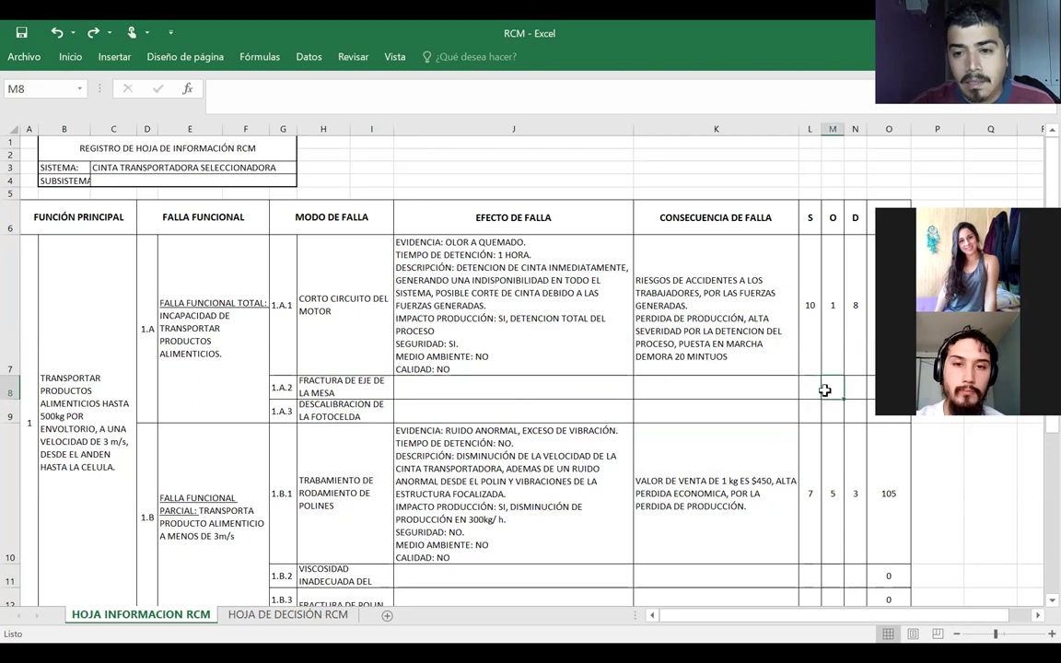
left_click(851, 387)
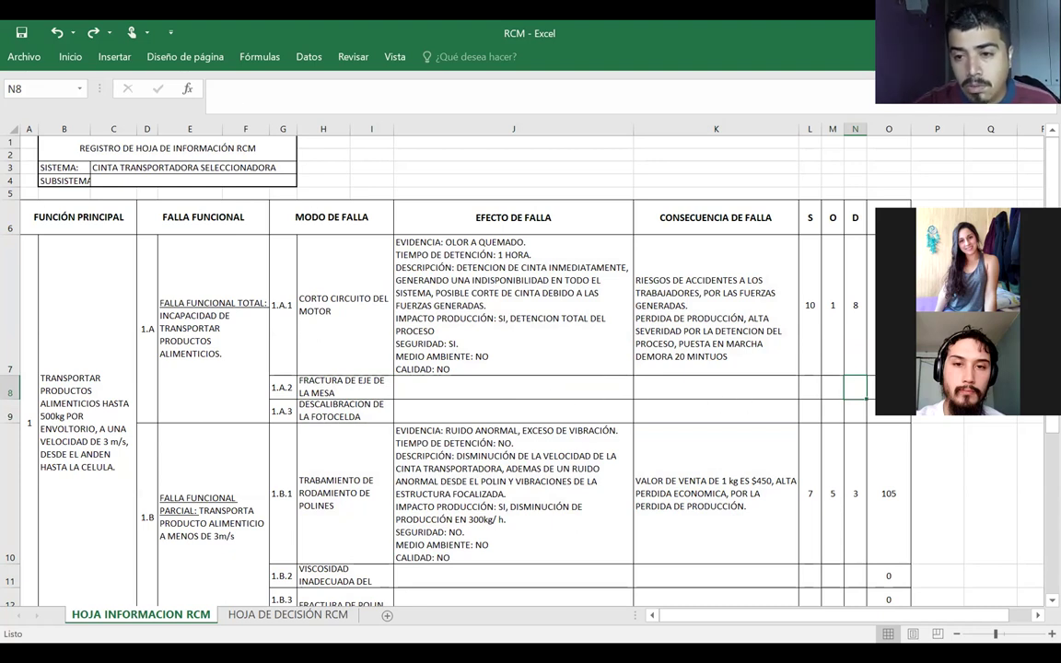
left_click(889, 387)
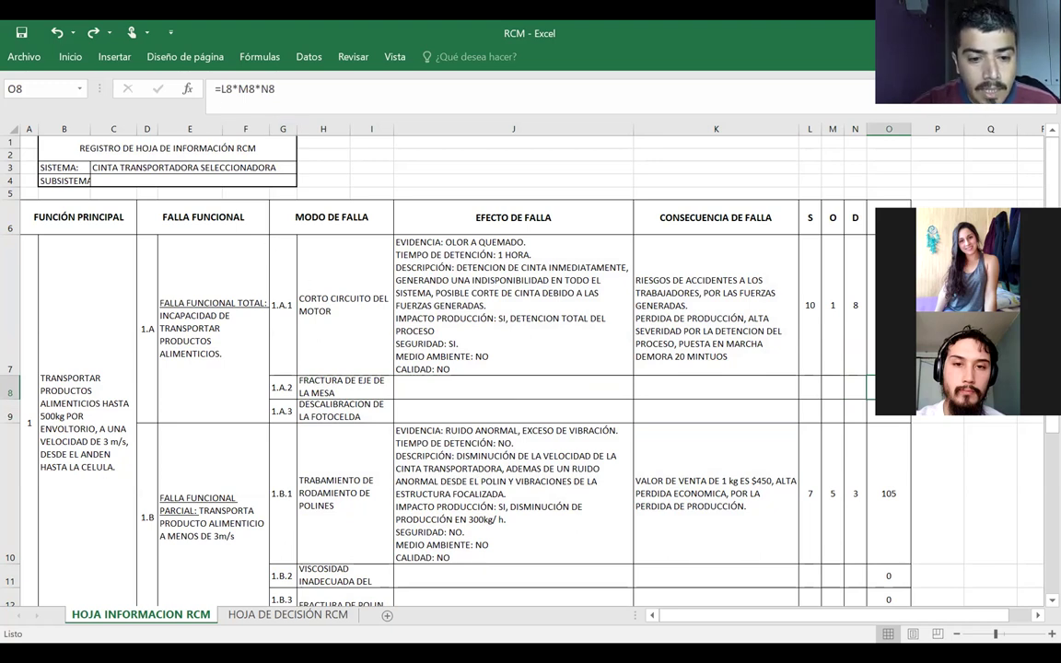
Switch to the HOJA DE DECISIÓN RCM sheet and shift and shrink the decision diagram so it fits beside the decision table
key("ctrl+Page_Down")
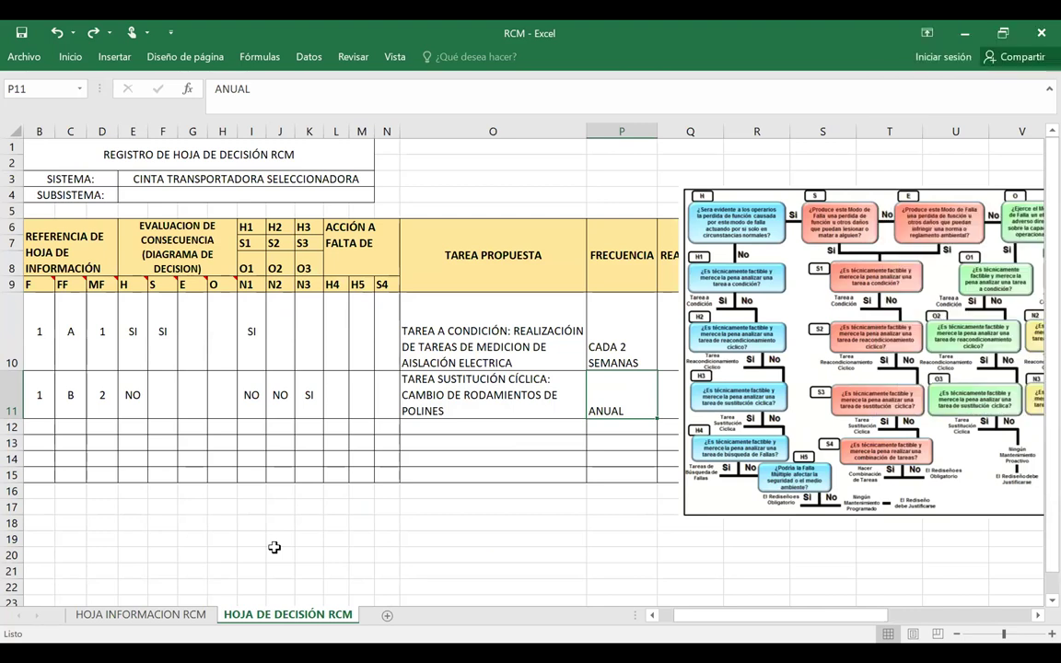
left_click(685, 189)
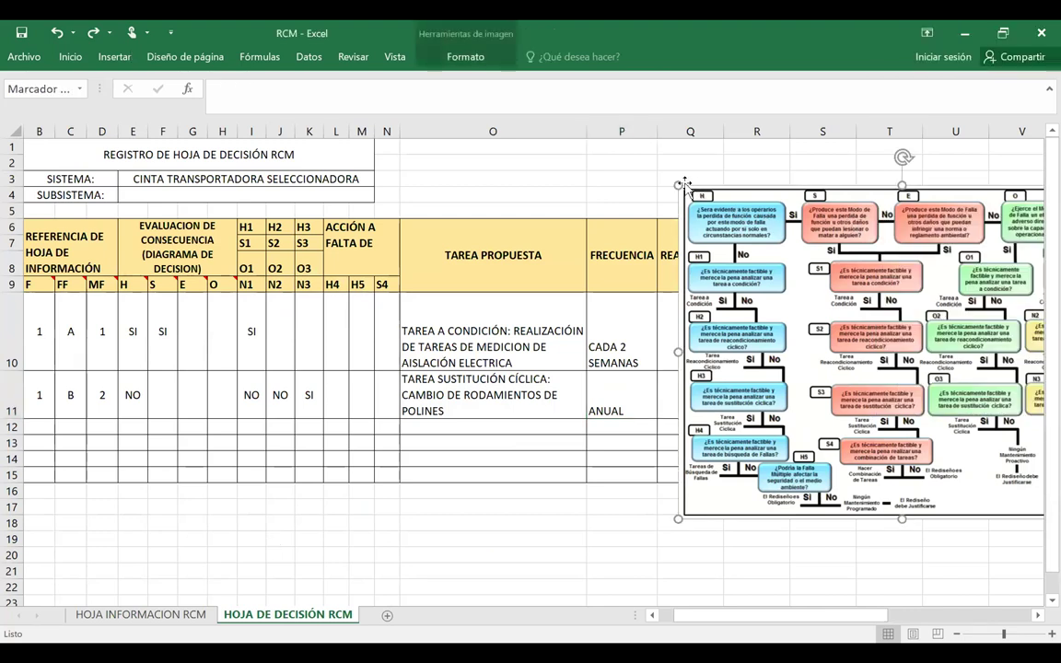
key("ctrl+y")
key("ctrl+y")
key("ctrl+y")
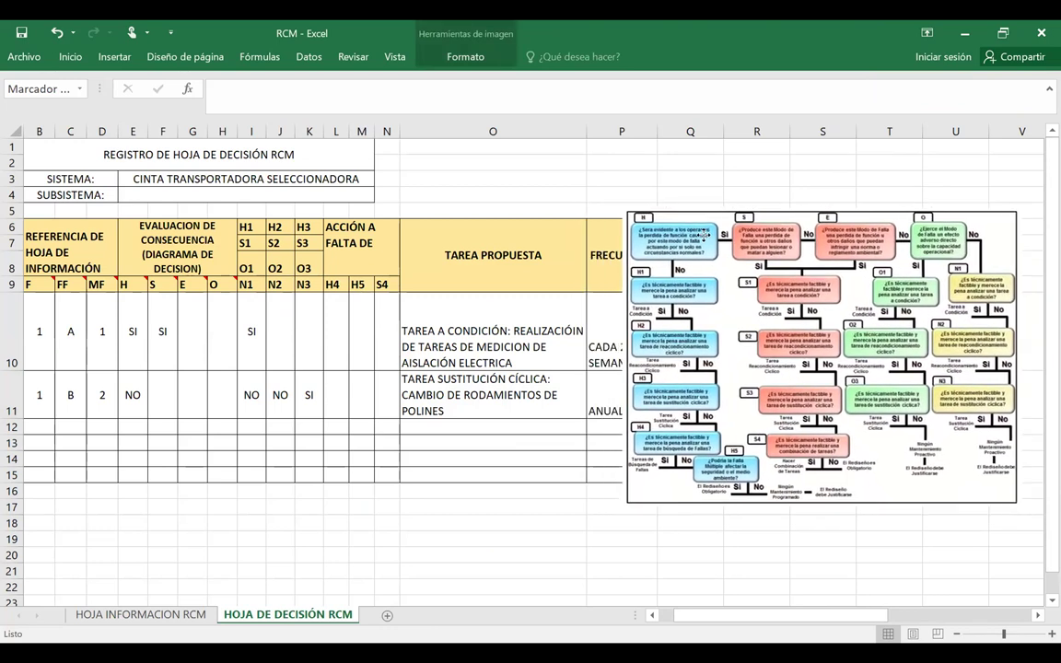
left_click(702, 234)
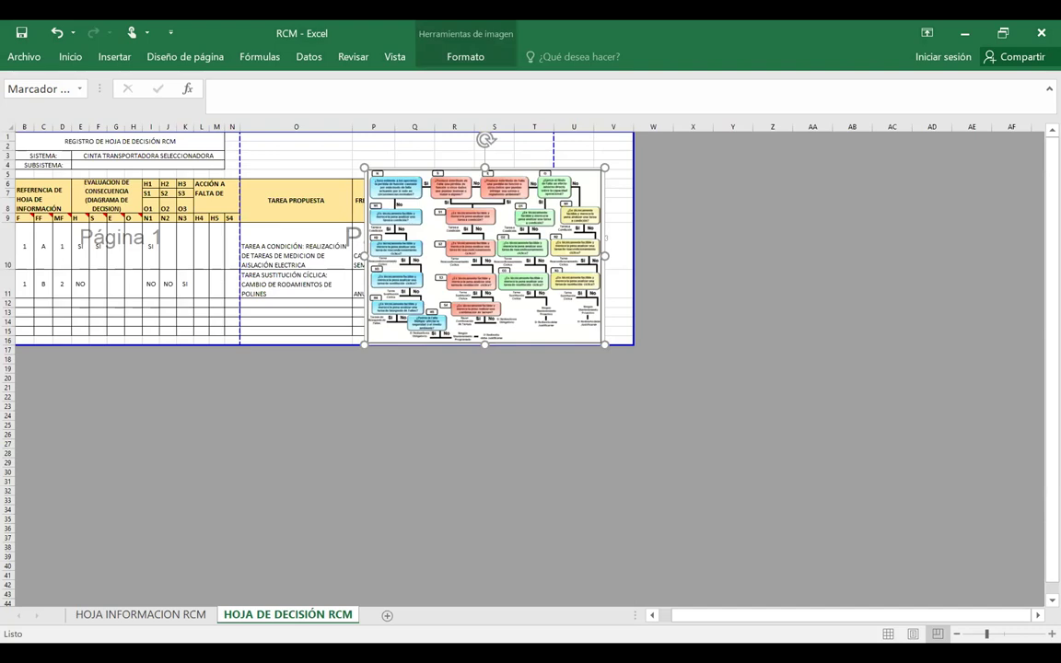
Return the decision sheet to normal view at a readable zoom, with both the table and the diagram displayed
scroll(800, 605, "up", 3, "ctrl")
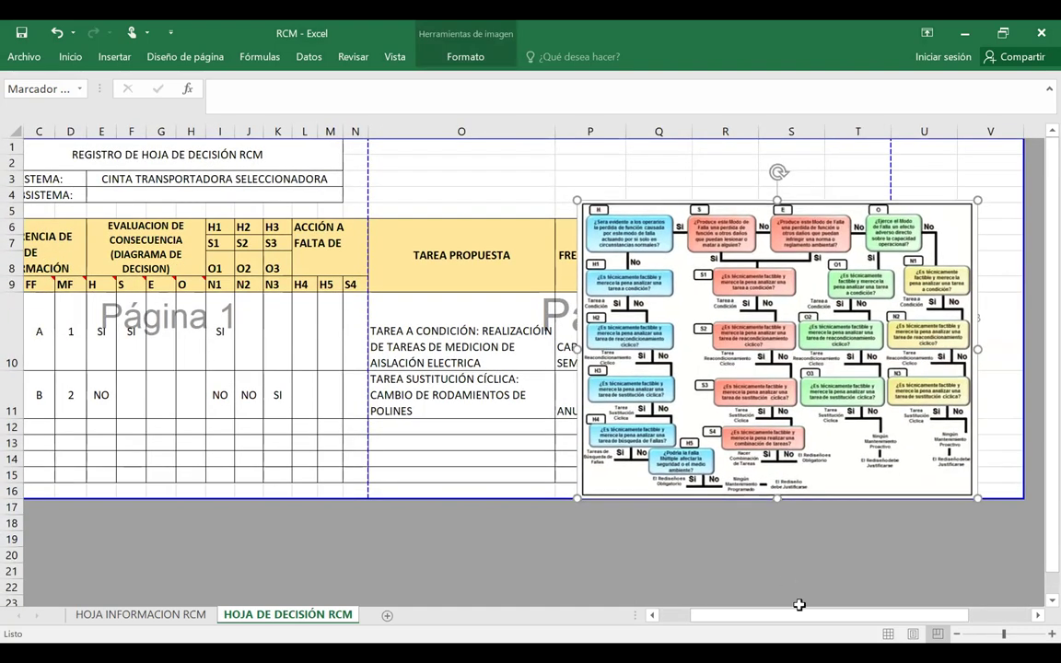
left_click(913, 634)
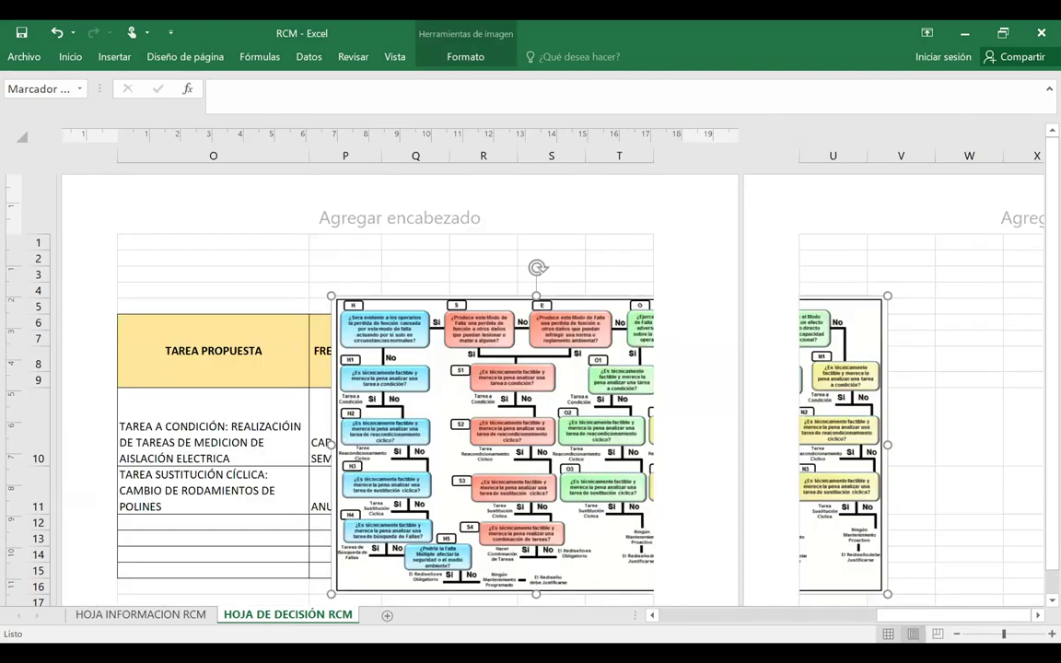
left_click(888, 634)
scroll(326, 173, "left", 5)
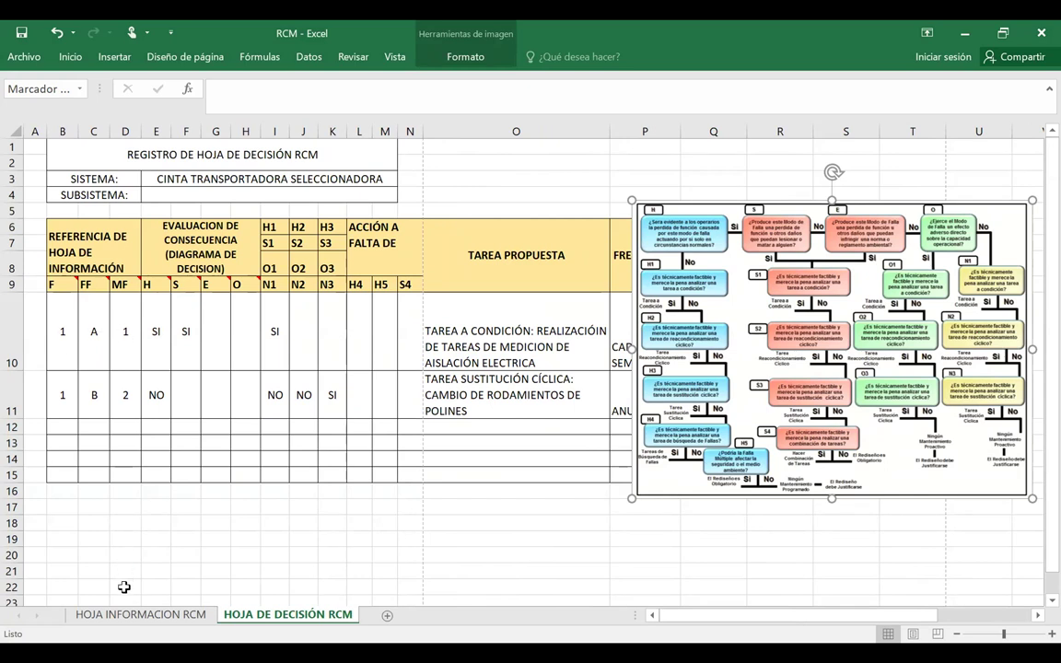
Examine the F, FF and MF reference of failure mode 1-A-1 and its answer to question H
left_click_drag(72, 334, 125, 337)
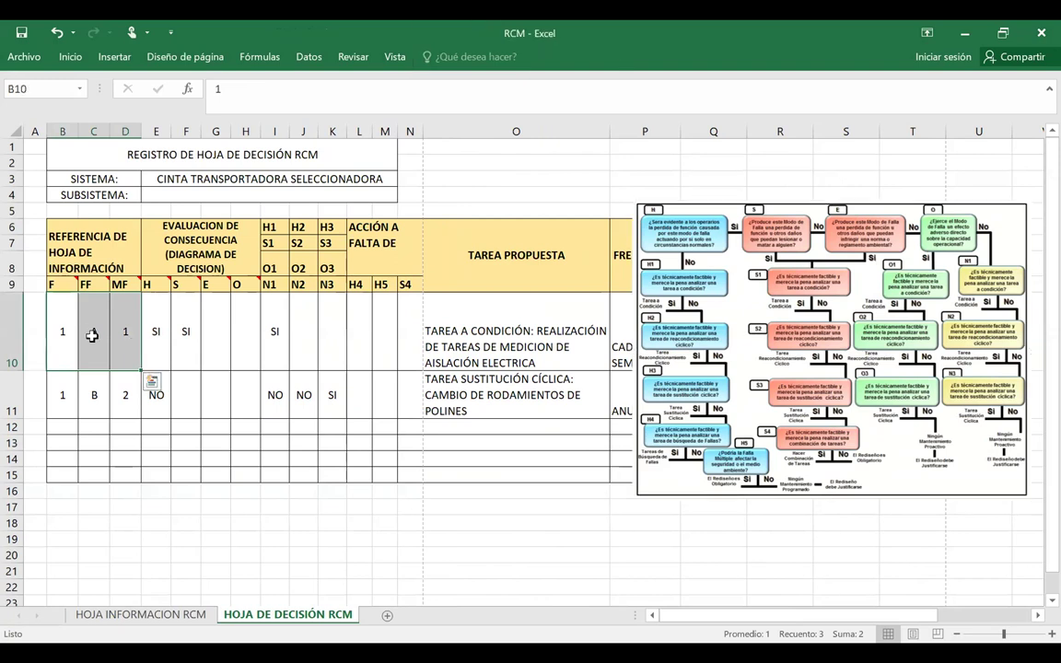
left_click(154, 337)
mouse_move(154, 285)
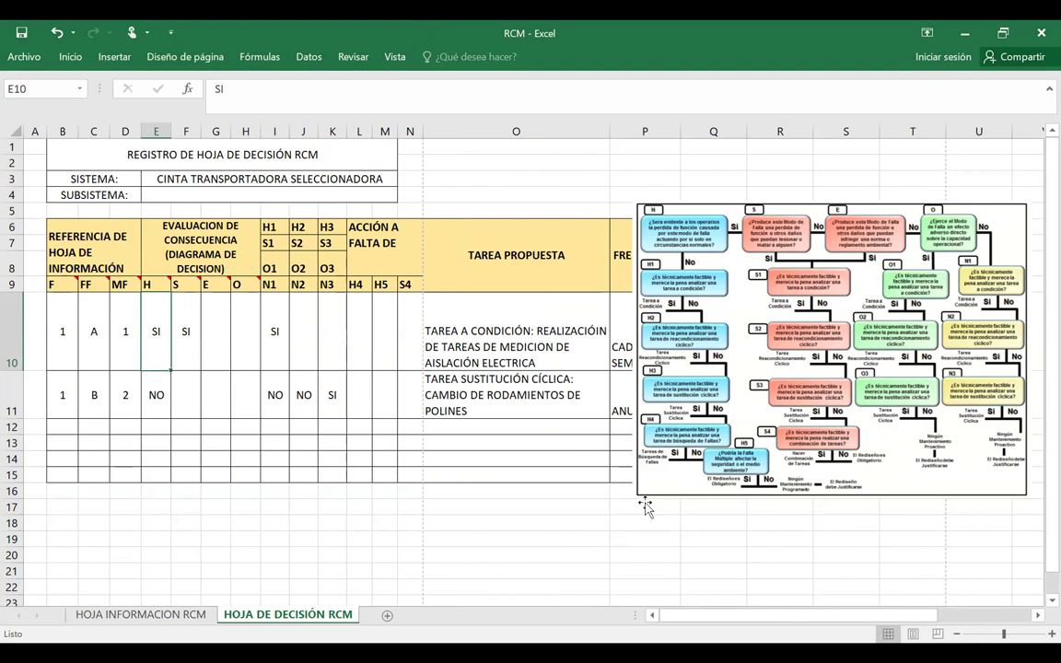
Enlarge the decision diagram and move it closer to the decision table so its questions are readable
left_click(636, 494)
left_click_drag(631, 498, 504, 563)
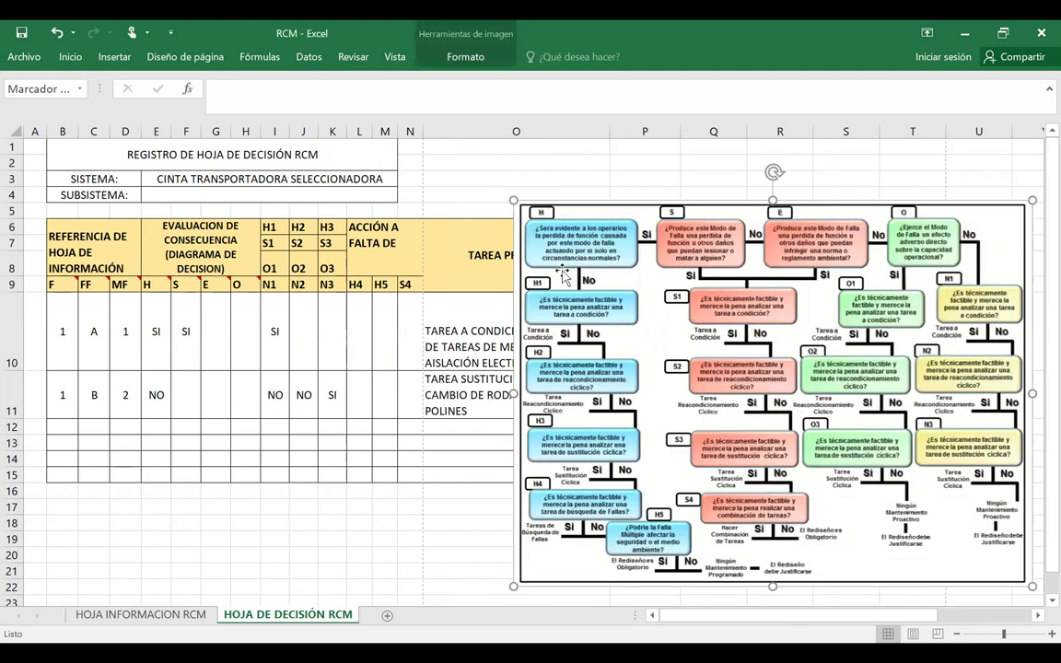
left_click_drag(634, 214, 553, 180)
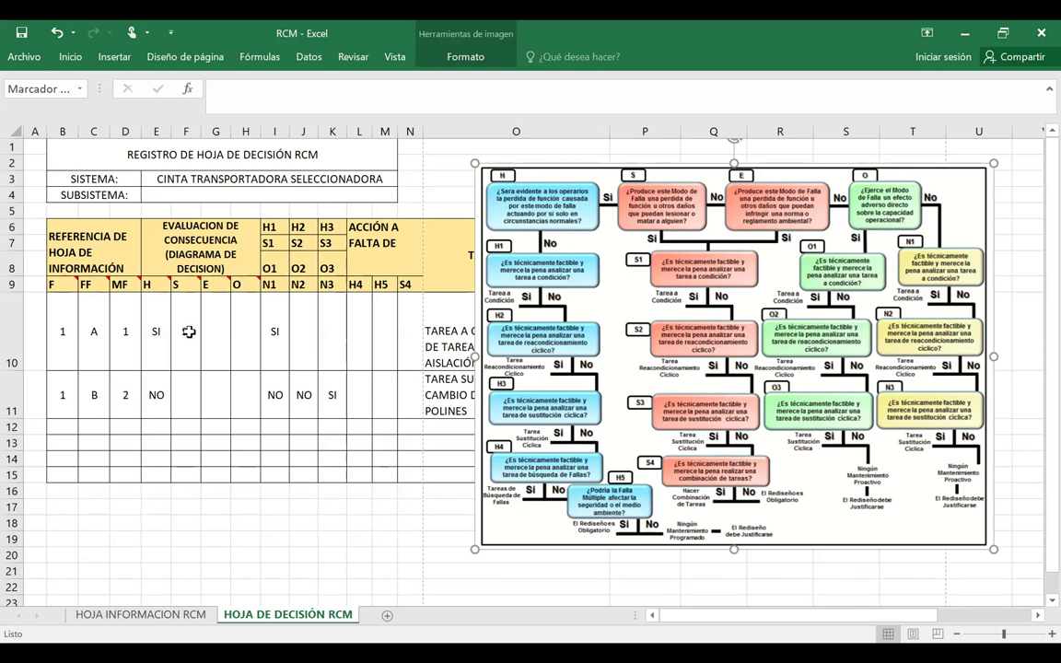
Compare the S and S1 answers of failure mode 1-A-1 with the diagram and move the diagram aside to read the proposed task
left_click(186, 329)
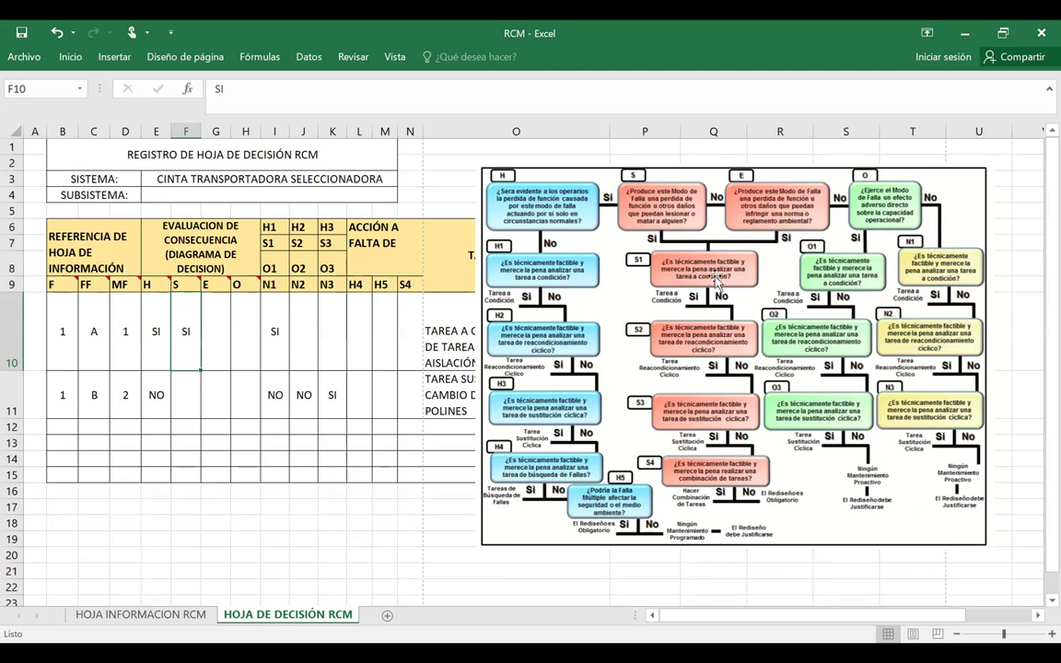
left_click(270, 317)
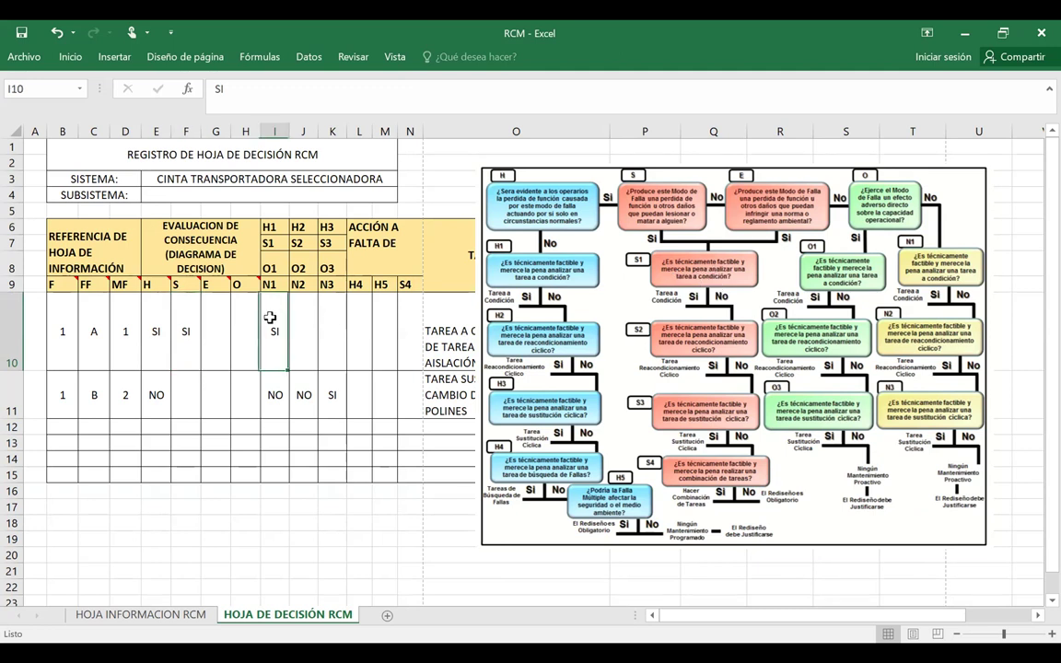
left_click(431, 304)
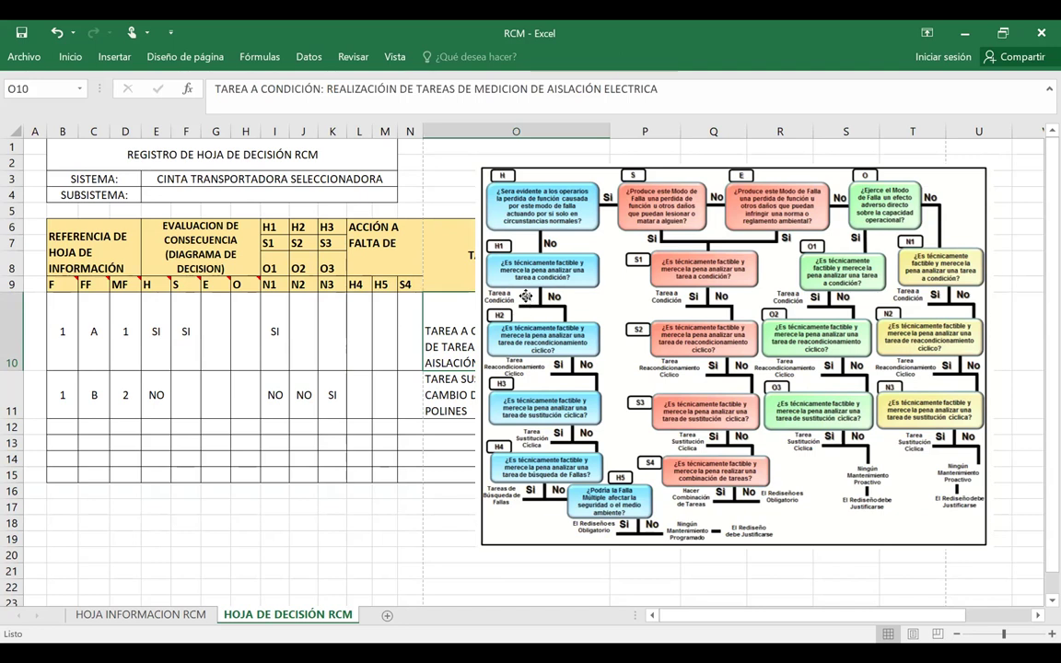
left_click_drag(526, 295, 676, 290)
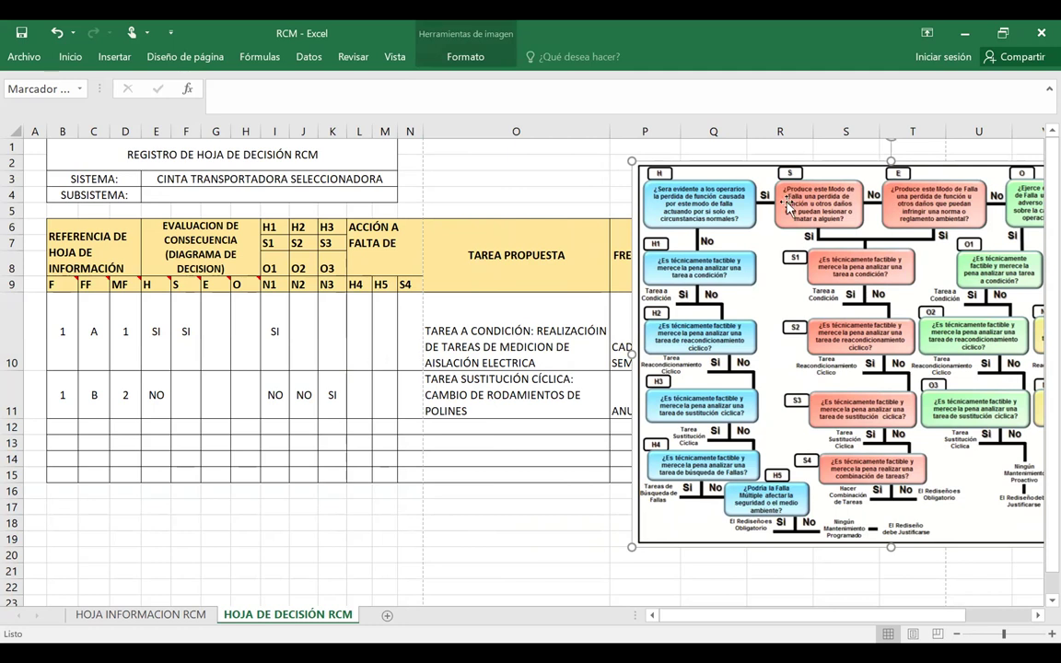
Move the diagram back beside the answer columns and examine the reference and H answer of failure mode 1-B-2
left_click_drag(608, 158, 500, 149)
left_click(68, 398)
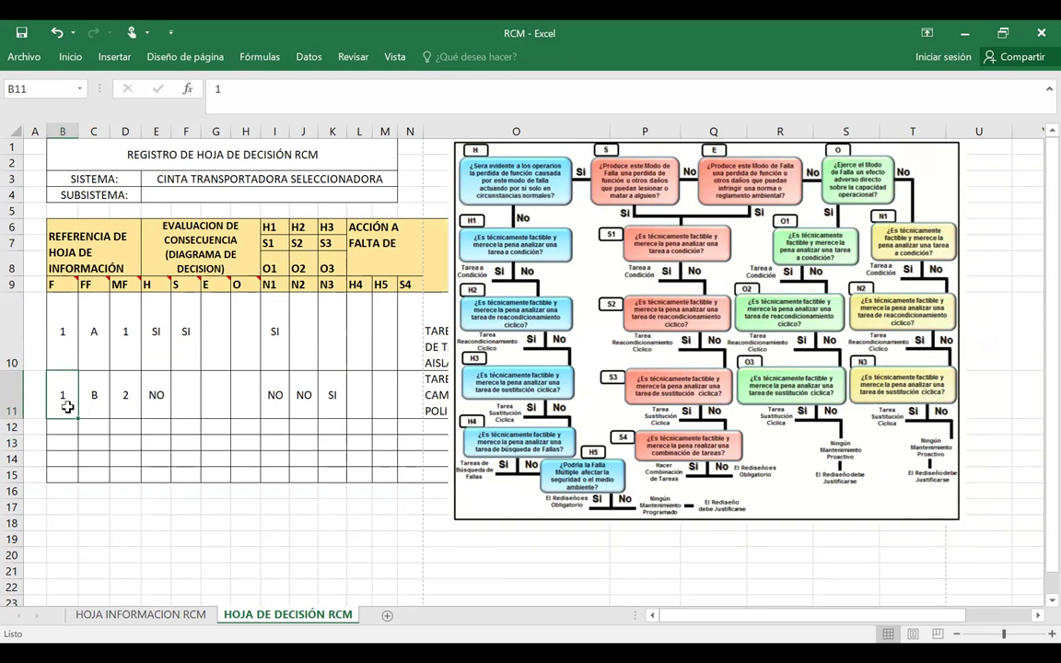
left_click(92, 409)
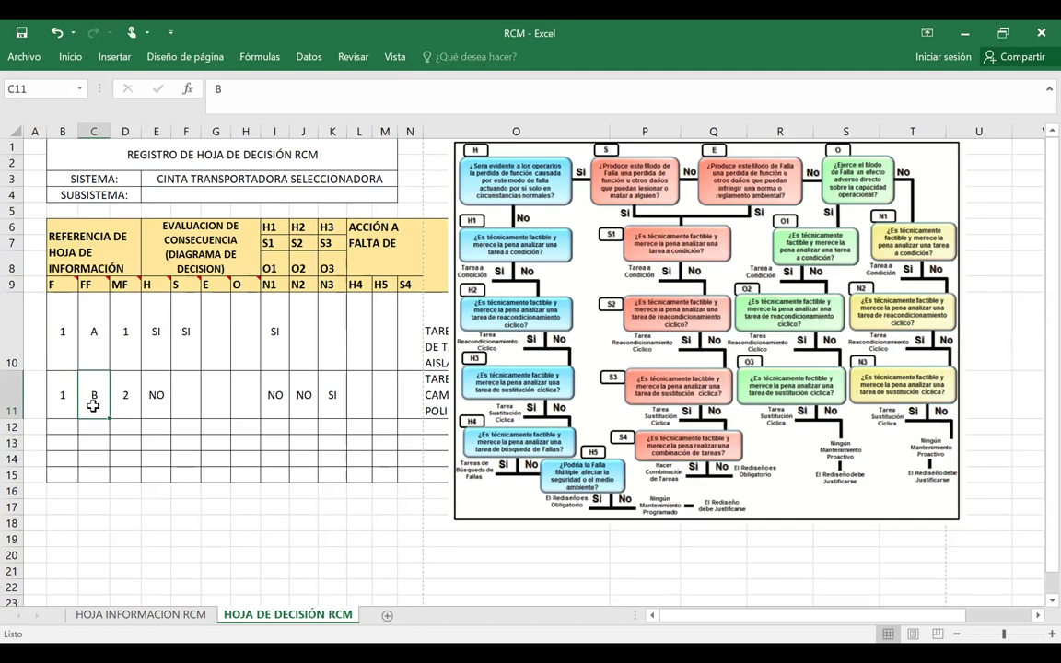
left_click(123, 407)
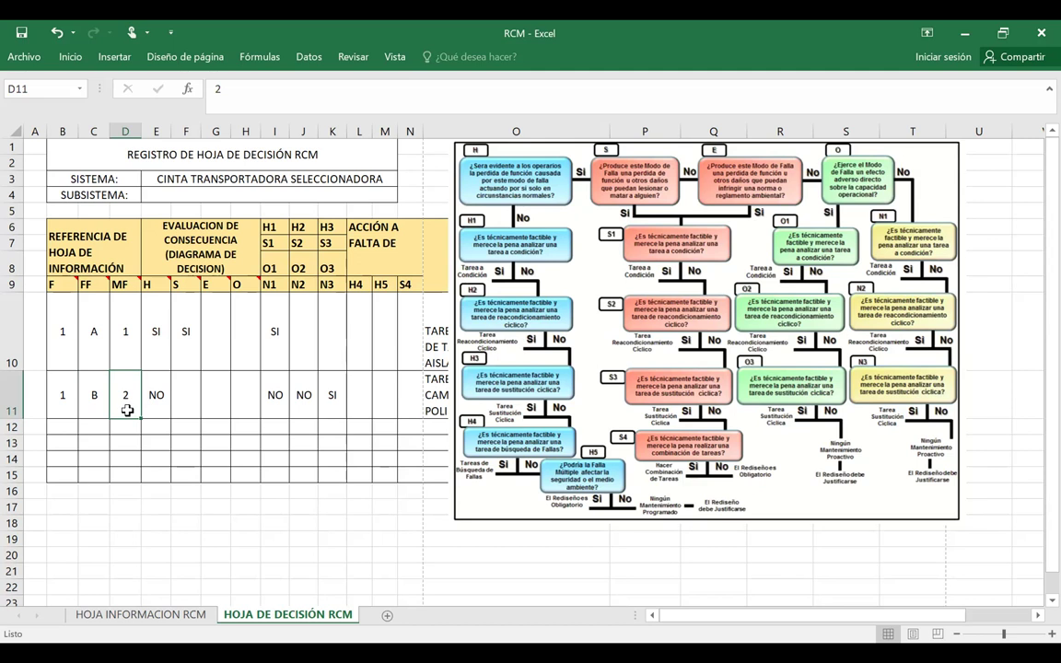
left_click(161, 398)
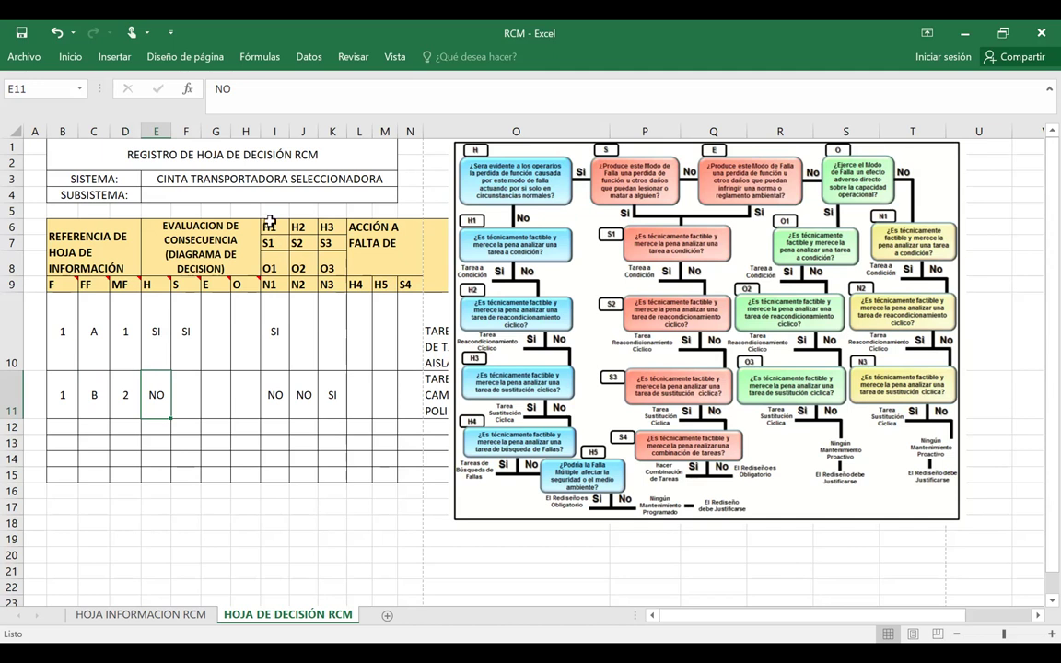
Match the H1, H2 and H3 headings with the corresponding answers of failure mode 1-B-2
left_click_drag(271, 227, 270, 384)
left_click(273, 392)
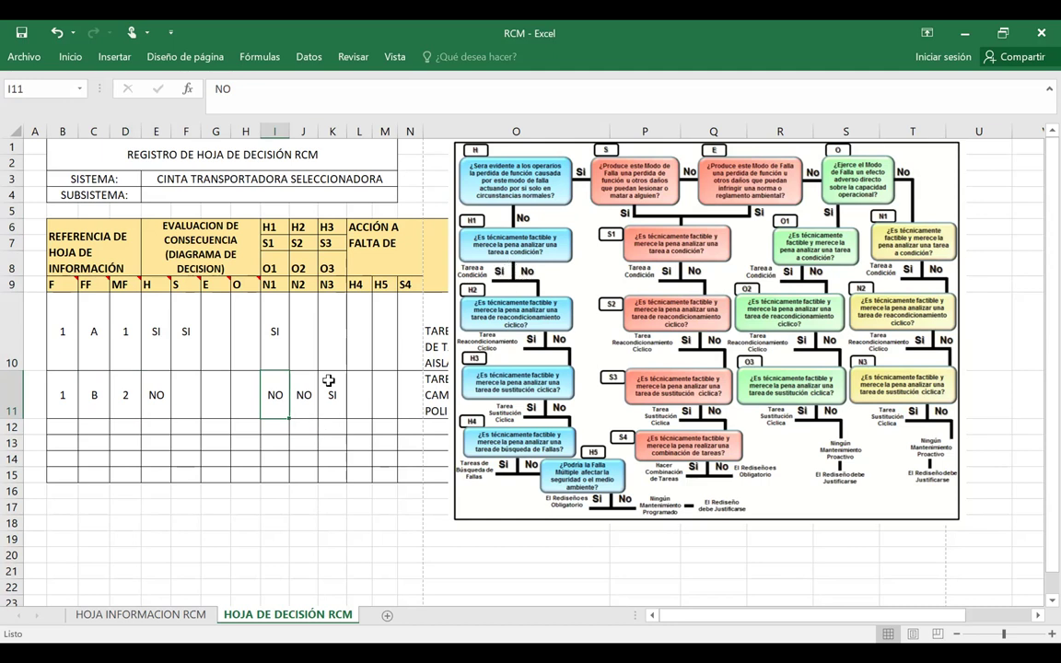
left_click(306, 228)
left_click_drag(307, 227, 304, 396)
left_click(304, 394)
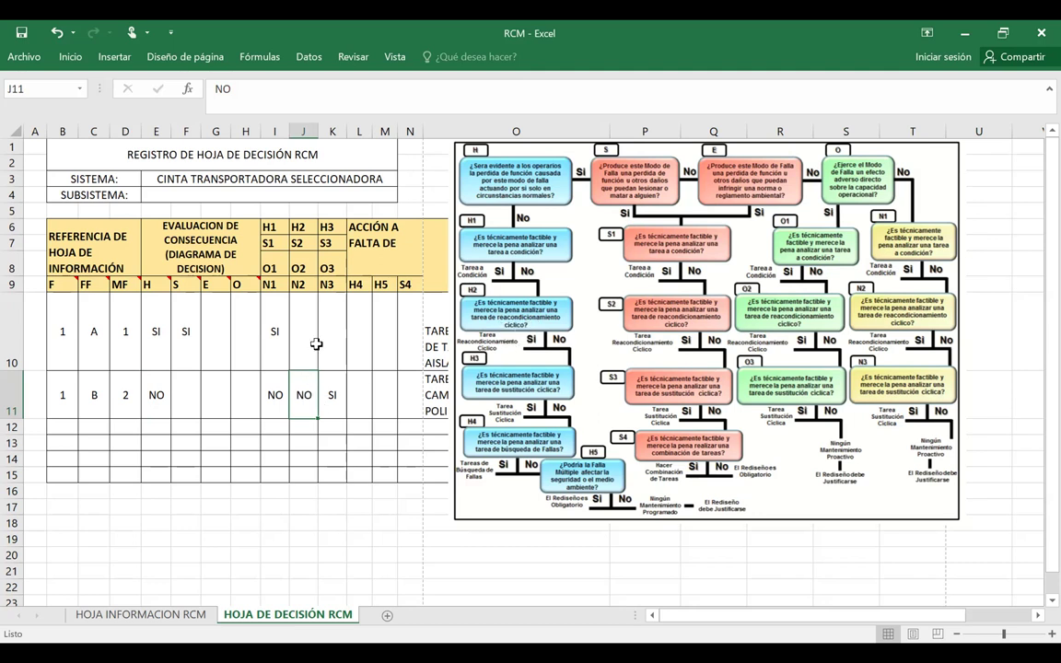
left_click(324, 226)
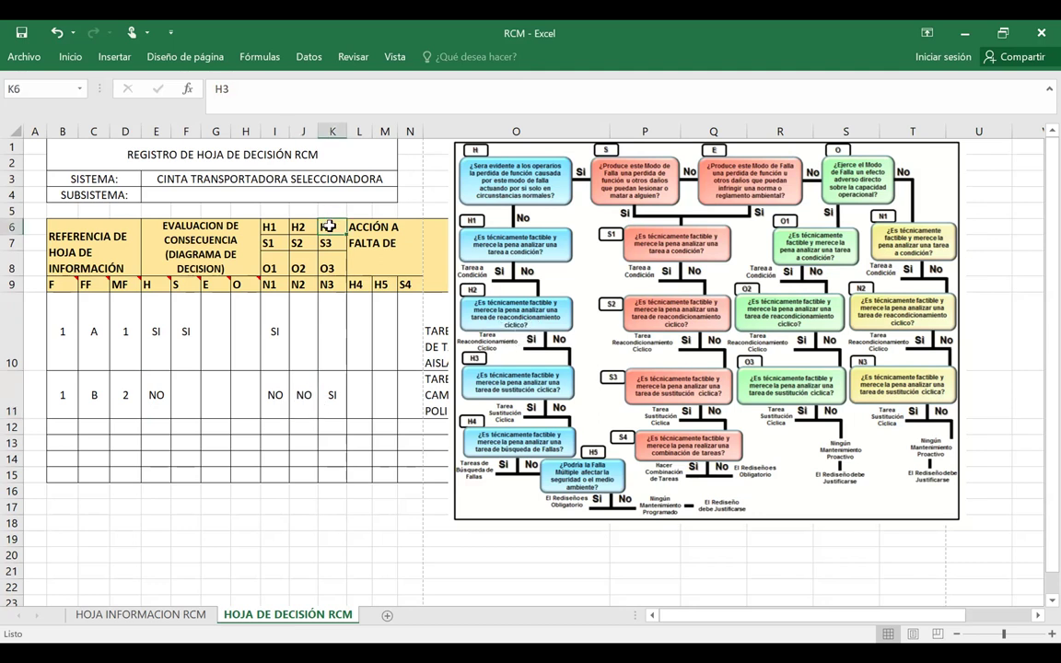
left_click(329, 380)
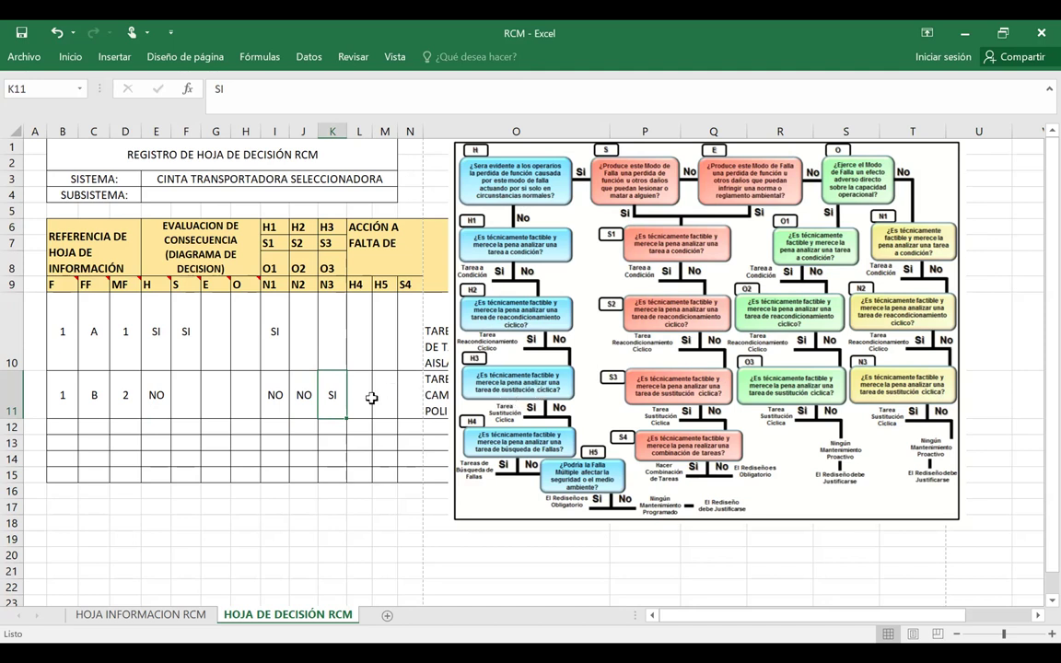
Move the diagram off the TAREA PROPUESTA column and read the proposed task for failure mode 1-B-2
scroll(370, 398, "right", 1)
left_click_drag(539, 285, 724, 287)
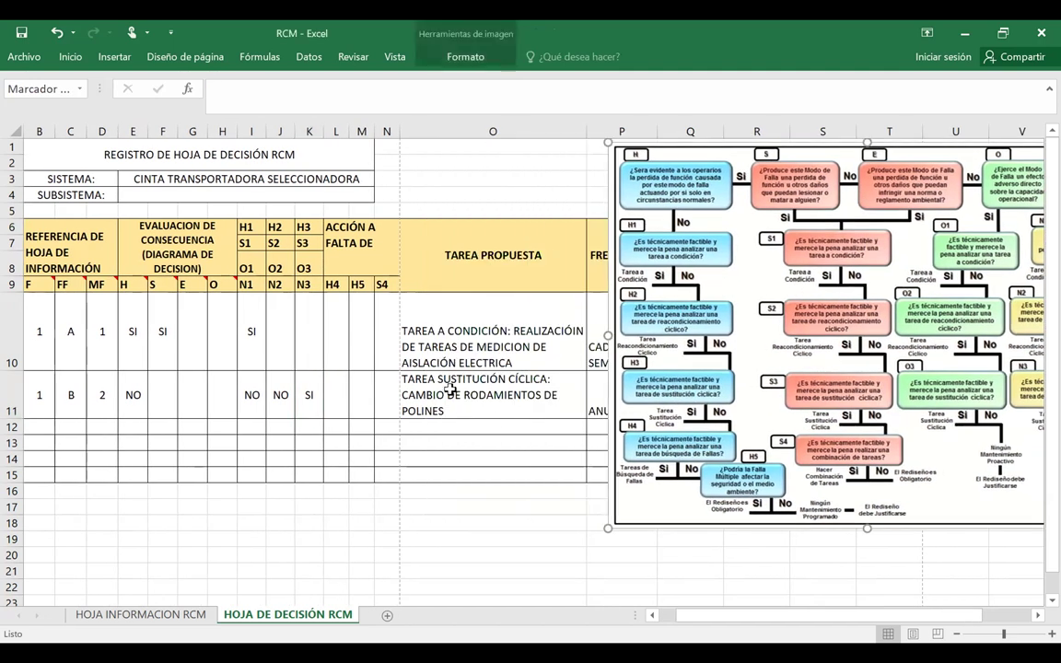
left_click(422, 389)
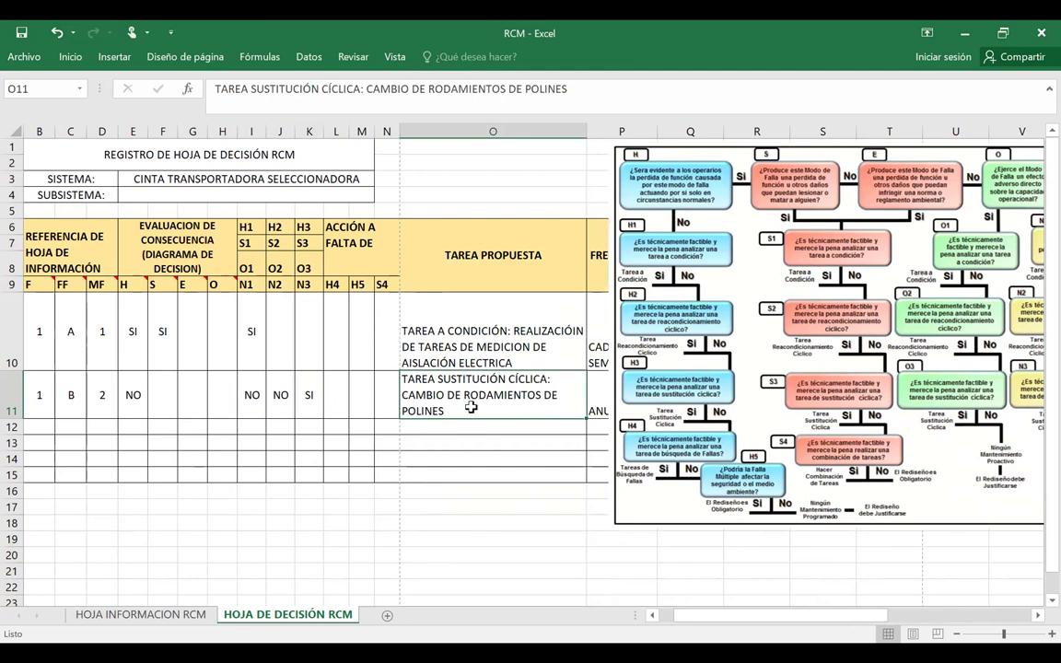
double_click(471, 407)
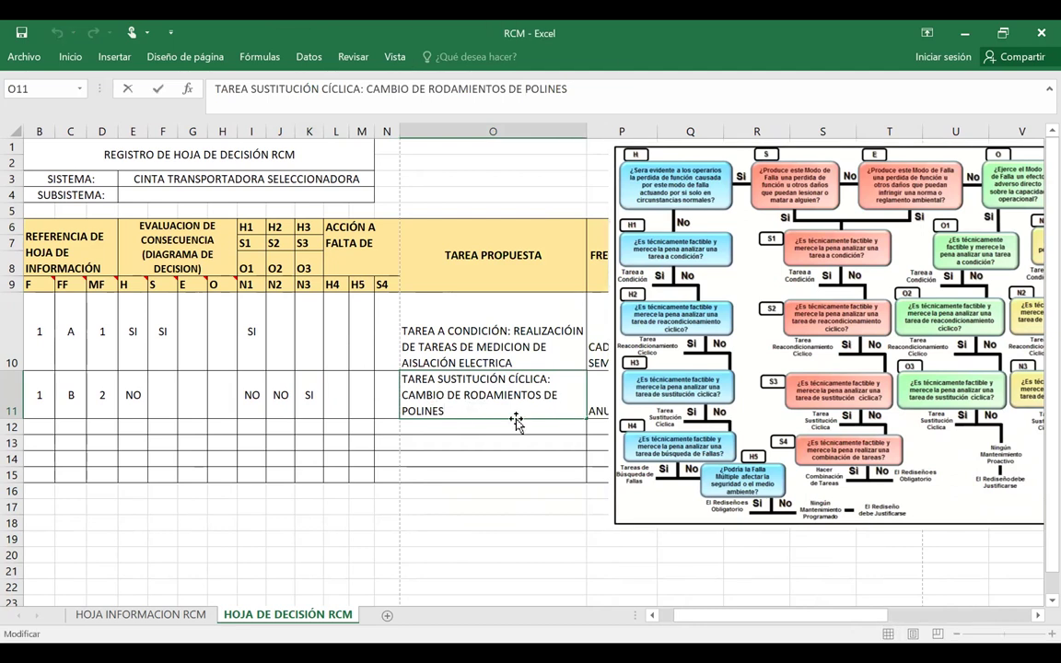
Bring the diagram back near the answer columns and recheck the 1-B-2 row, especially its H1, H2 and H3 answers
scroll(516, 421, "right", 4)
left_click_drag(545, 367, 443, 367)
scroll(123, 395, "left", 4)
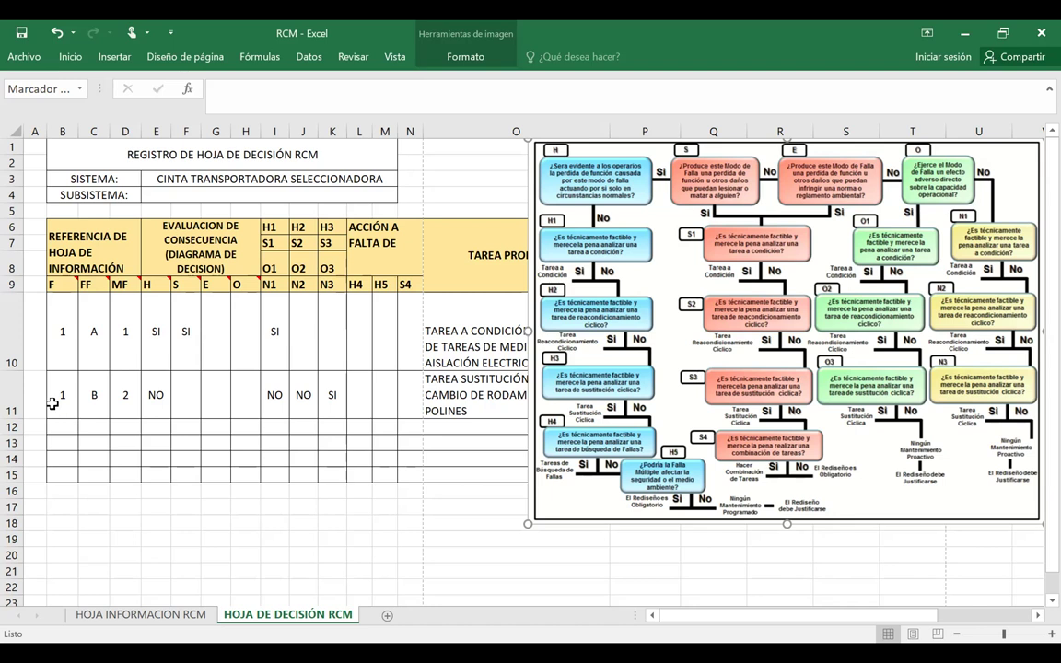
left_click_drag(57, 392, 422, 408)
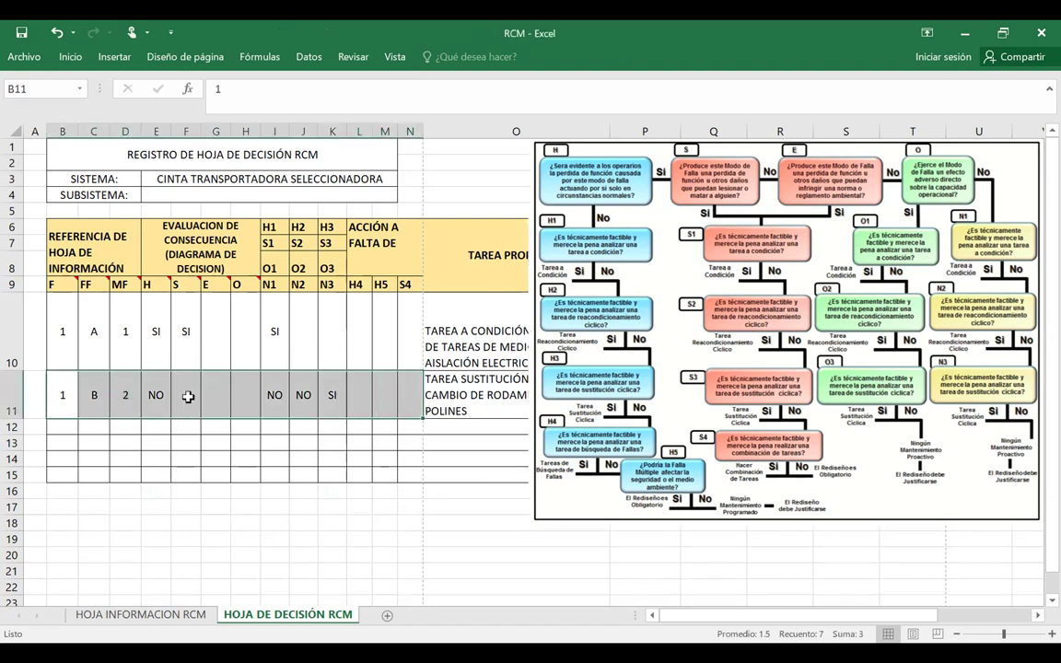
left_click(274, 394)
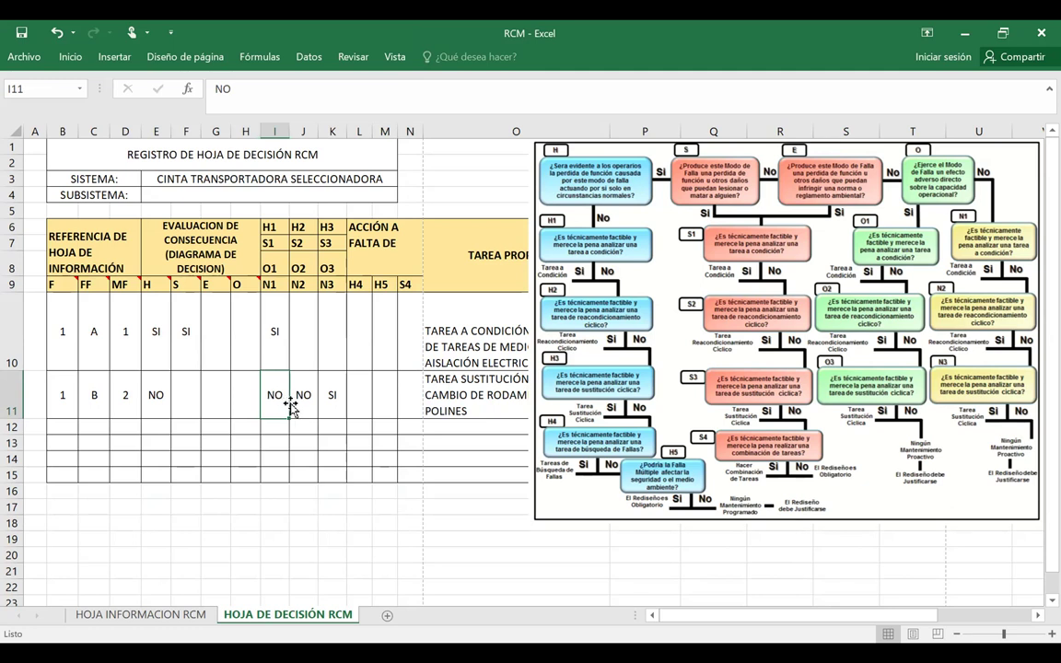
left_click(295, 402)
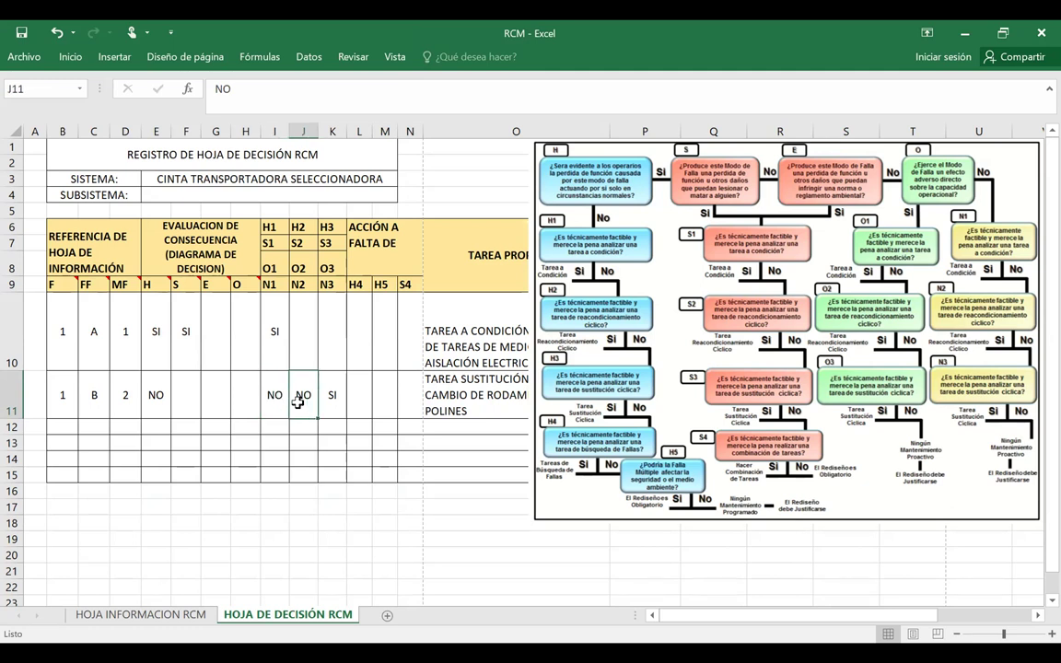
left_click(338, 397)
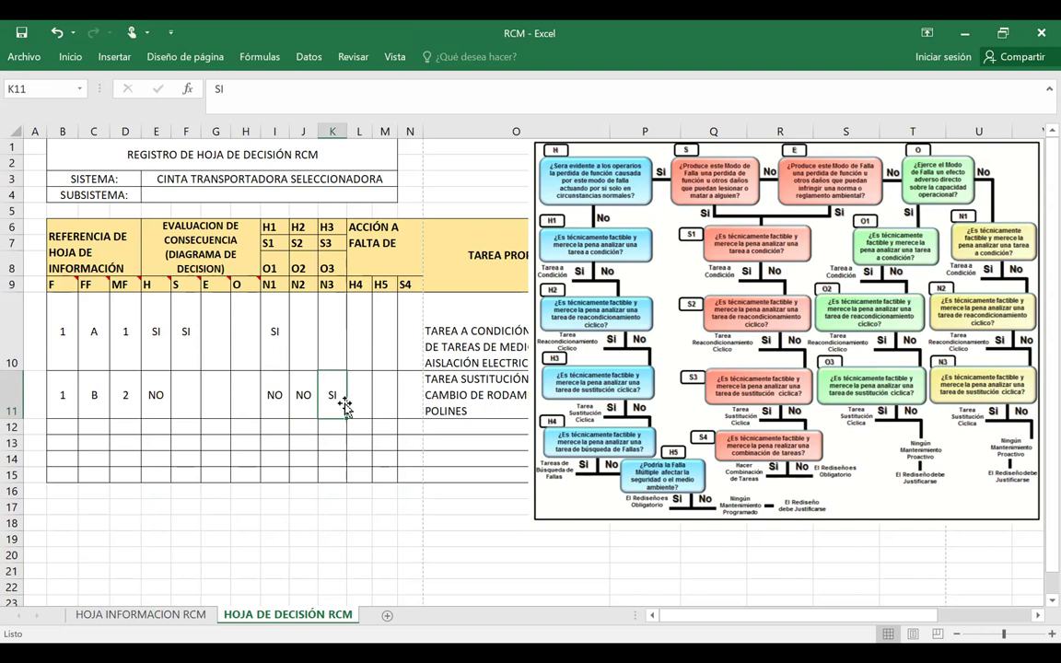
Compare the 1-B-2 reference with its H1 and H2 answers, and consult the information sheet before returning to the decision sheet
left_click(269, 398)
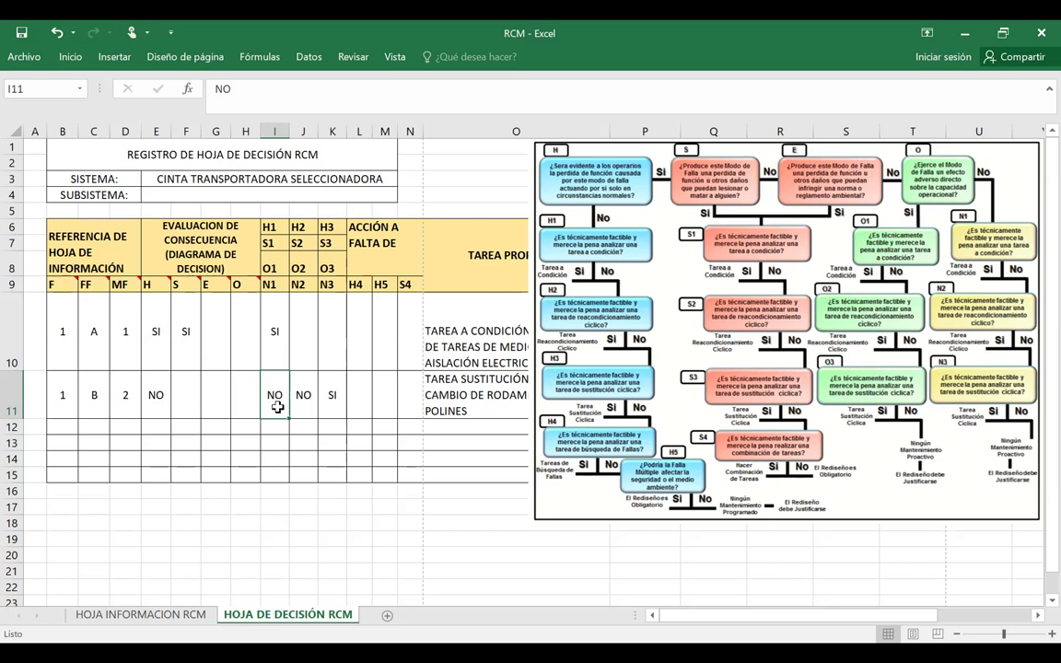
left_click_drag(66, 396, 133, 399)
left_click(304, 391)
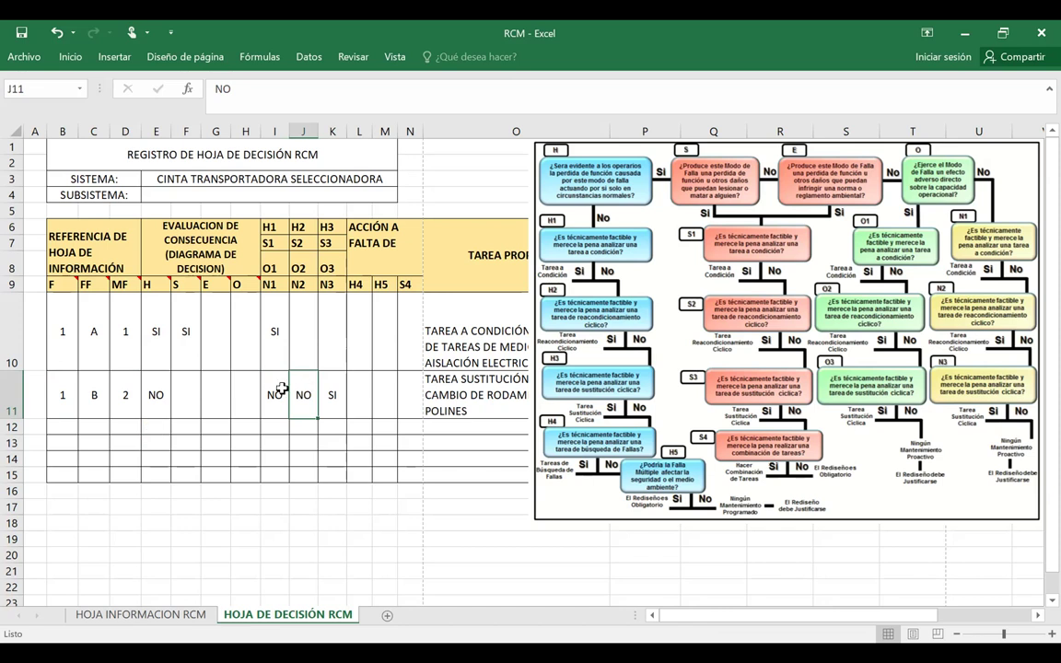
left_click_drag(129, 394, 55, 390)
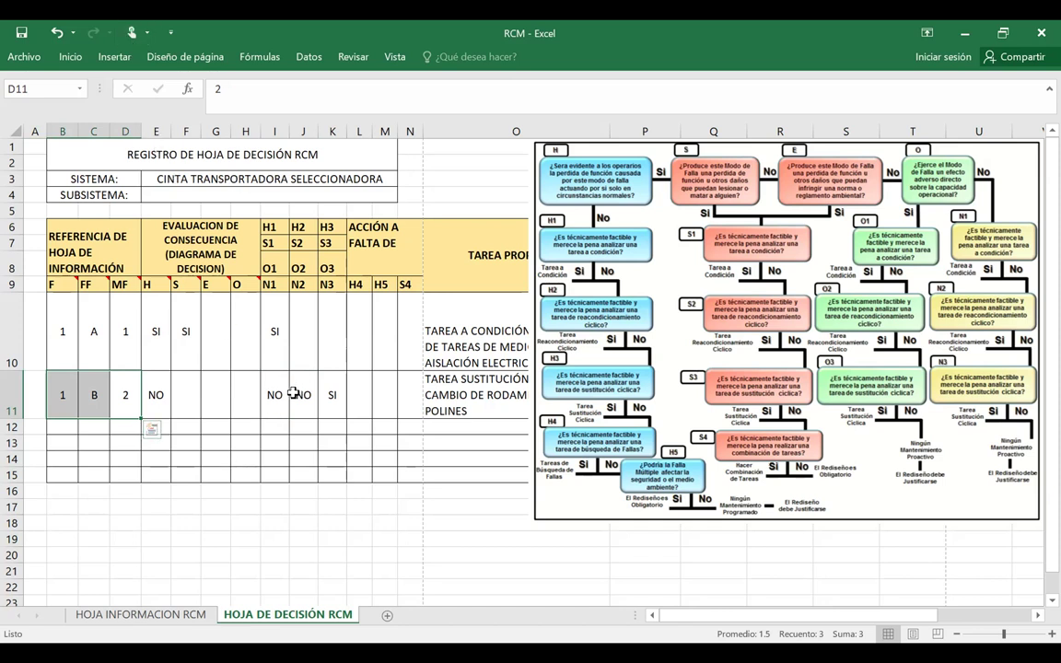
left_click(140, 615)
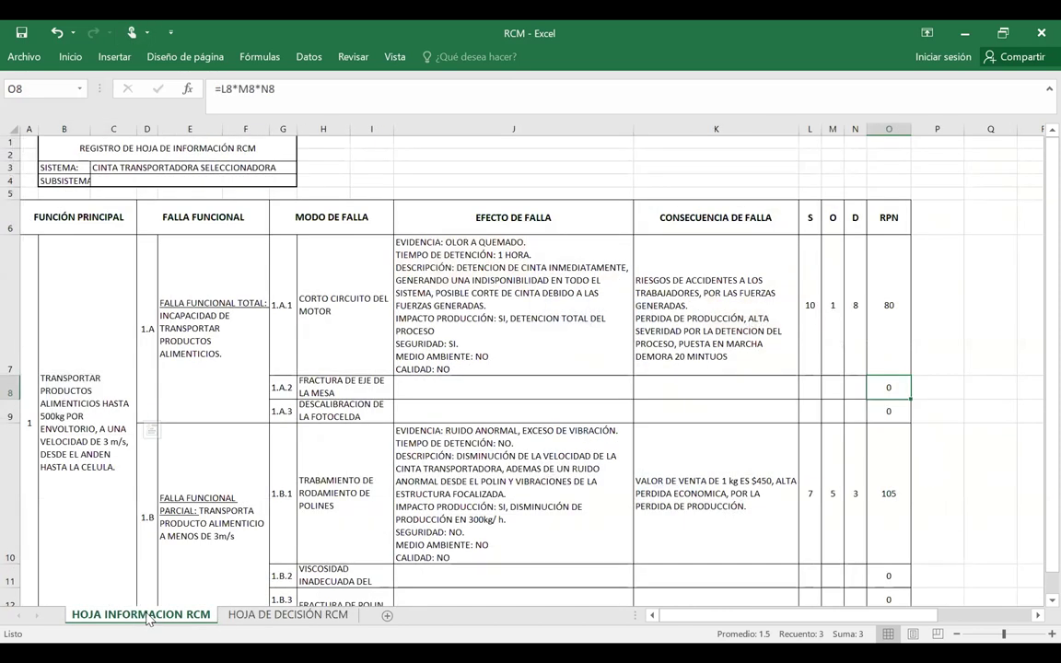
left_click(269, 614)
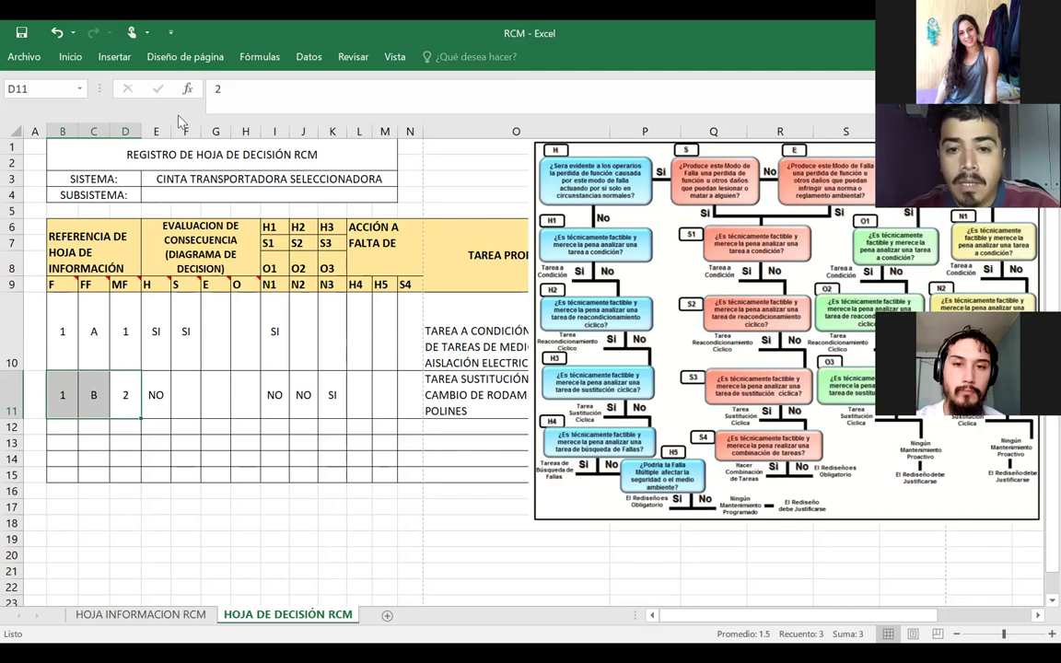
Shrink the decision diagram from its lower-left corner to uncover the TAREA PROPUESTA column, and select the 1-B-2 row's H1 answer
left_click(529, 519)
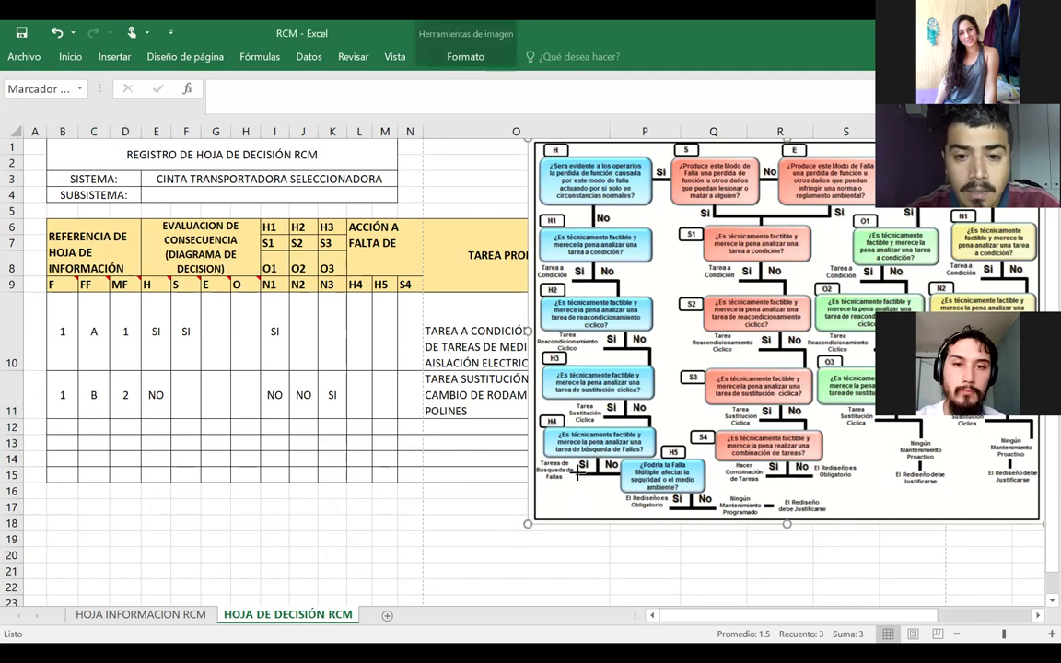
left_click_drag(528, 523, 640, 440)
left_click(278, 321)
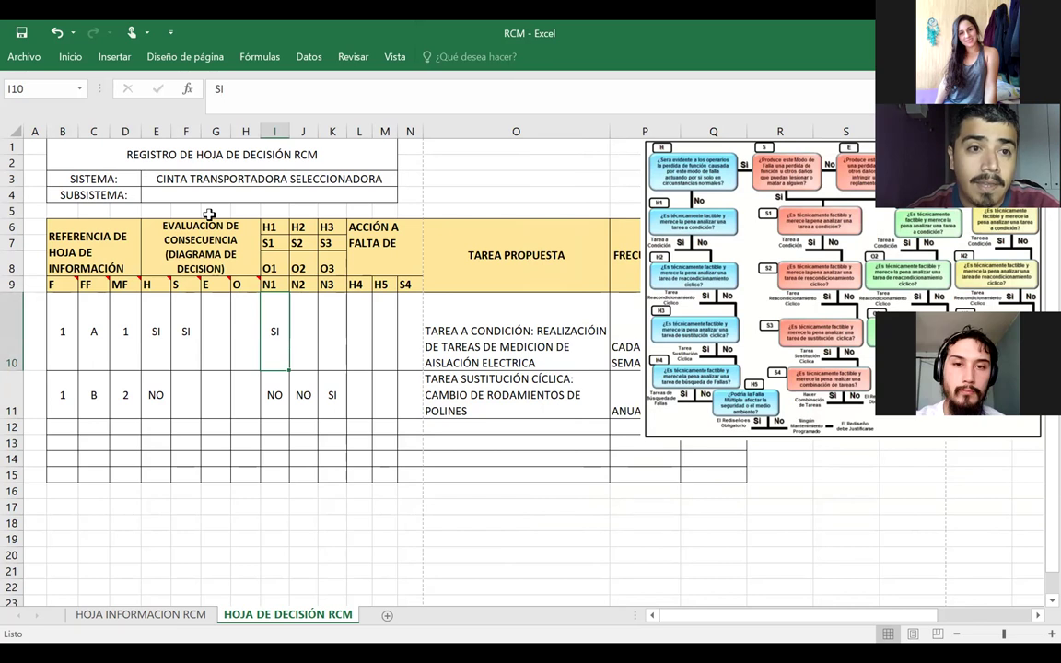
key("Down")
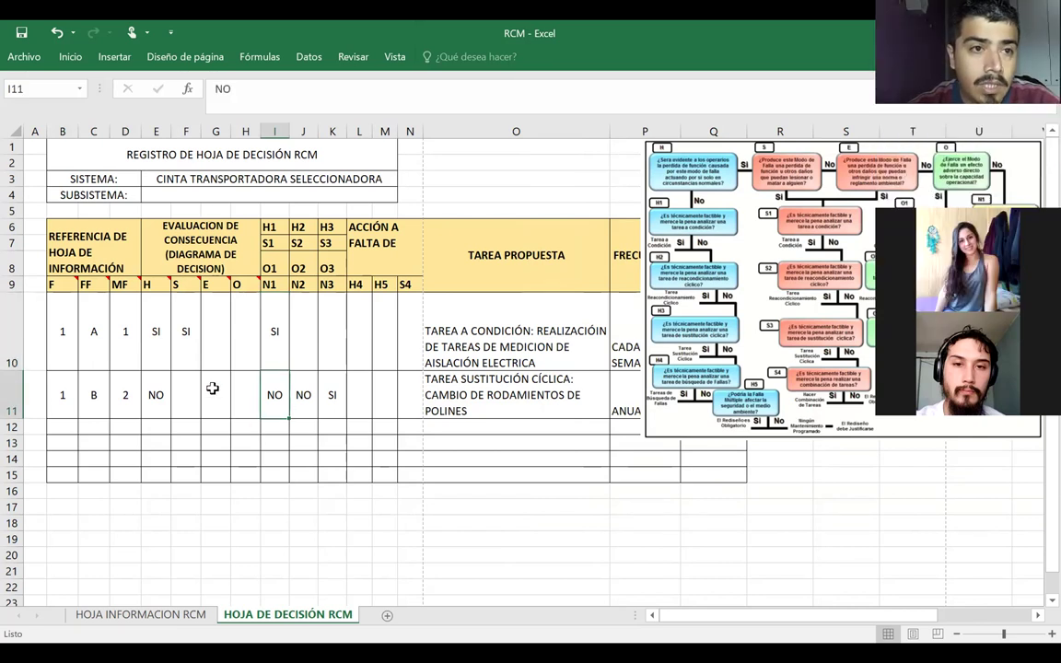
Highlight the proposed task TAREA SUSTITUCIÓN CÍCLICA: CAMBIO DE RODAMIENTOS DE POLINES with a yellow fill
left_click(473, 395)
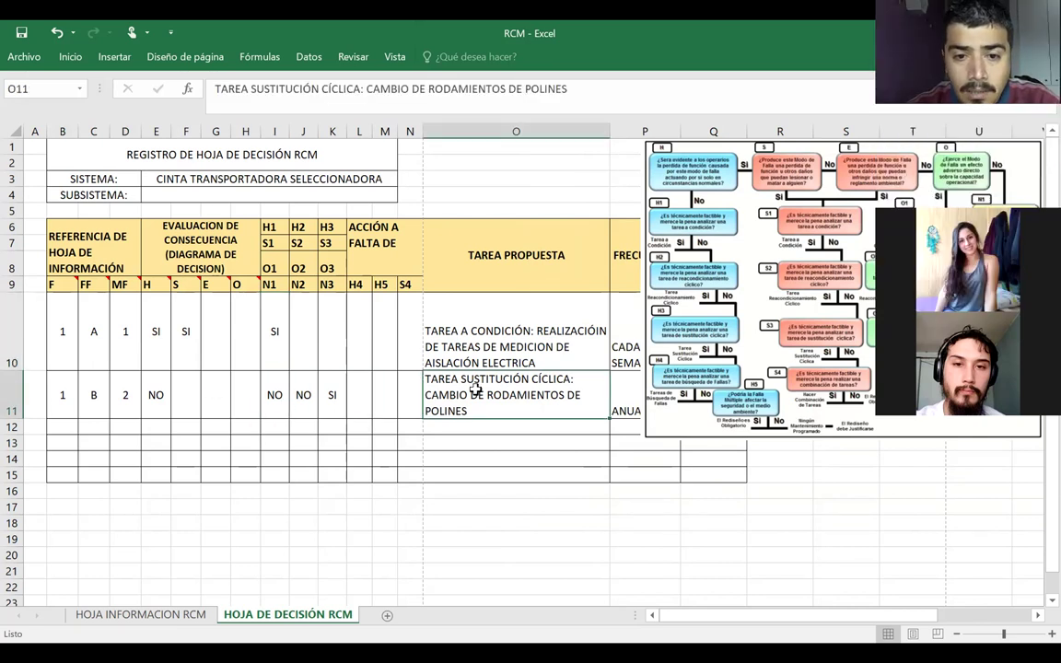
left_click(492, 344)
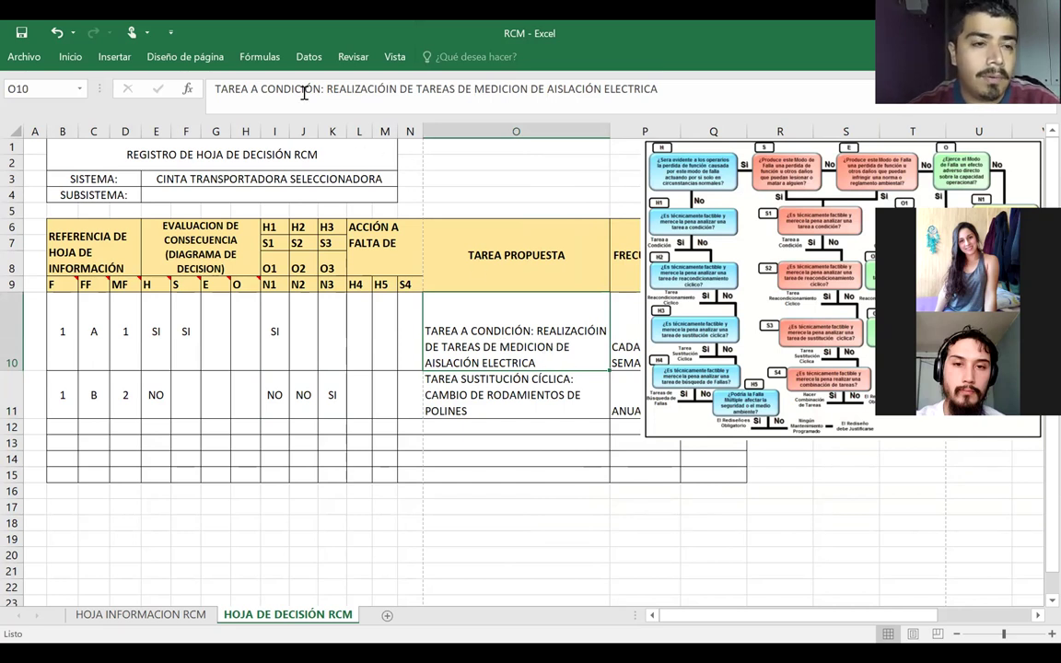
left_click(59, 55)
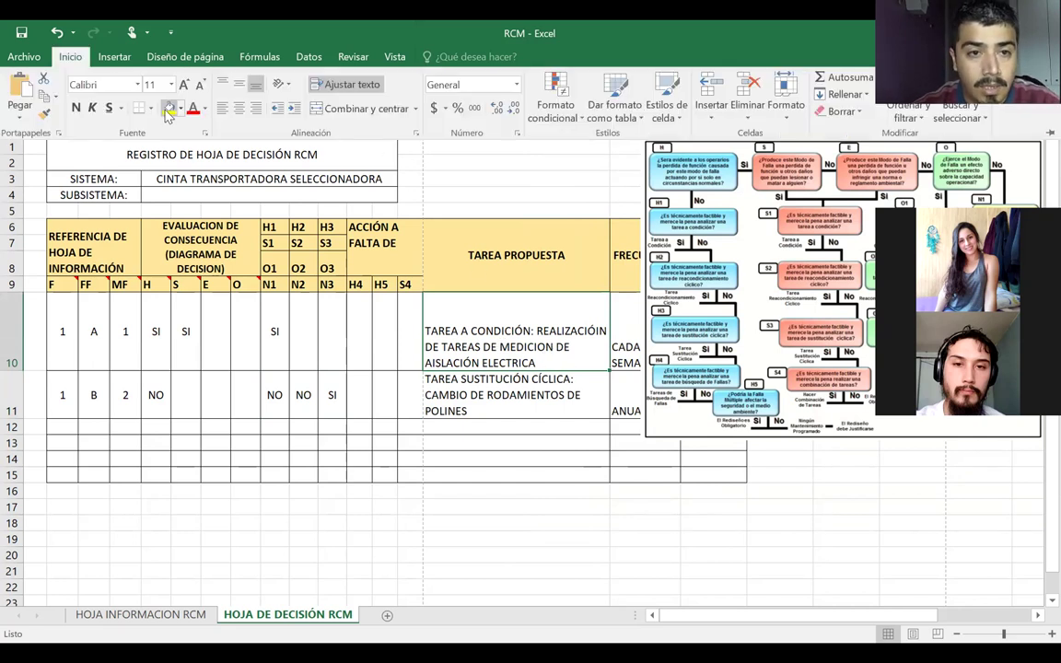
left_click(465, 384)
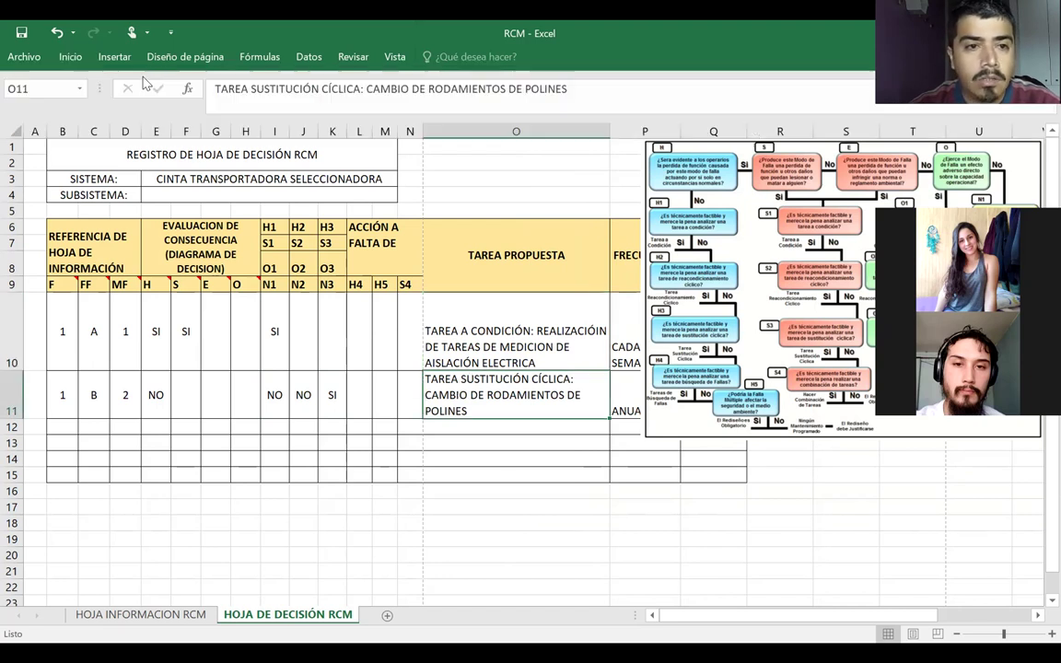
left_click(70, 56)
left_click(169, 108)
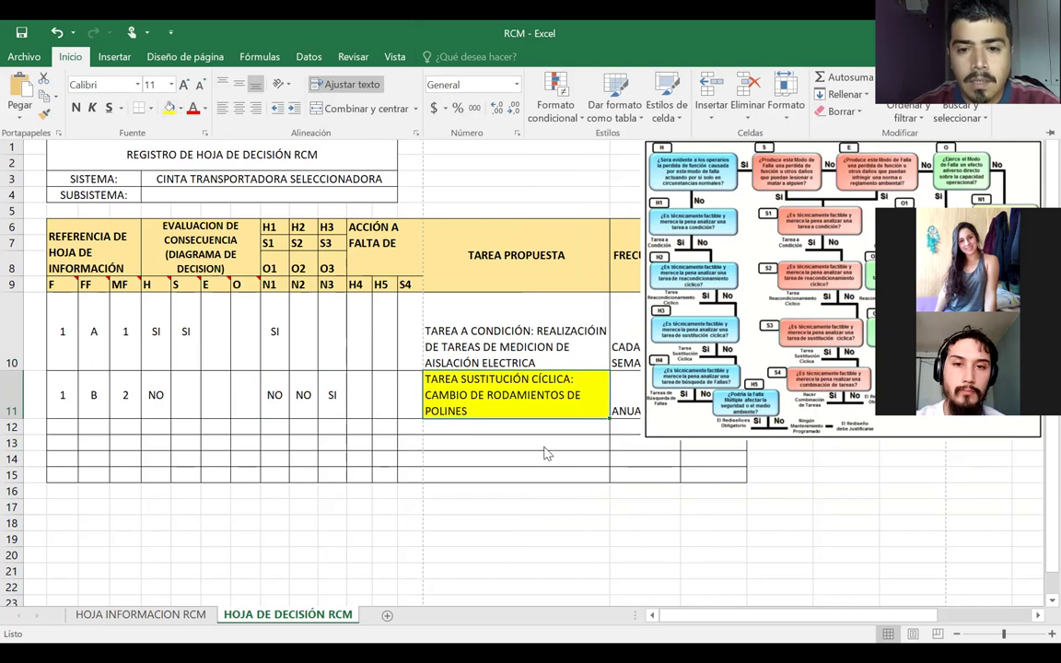